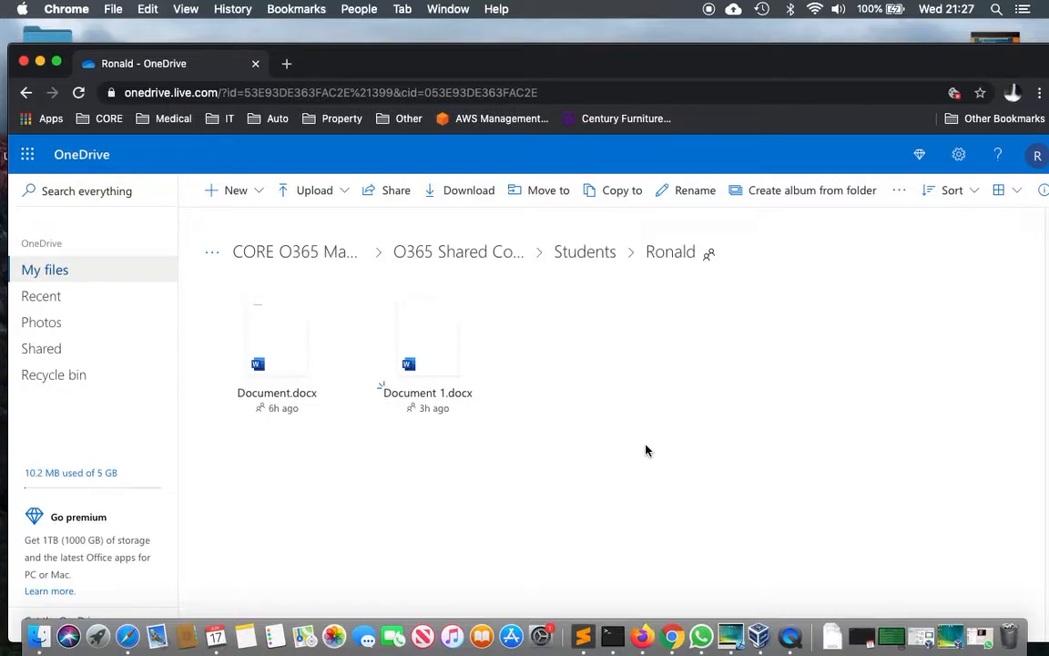
Step: Create a new Excel workbook in the current OneDrive folder and select cell A1
left_click(258, 196)
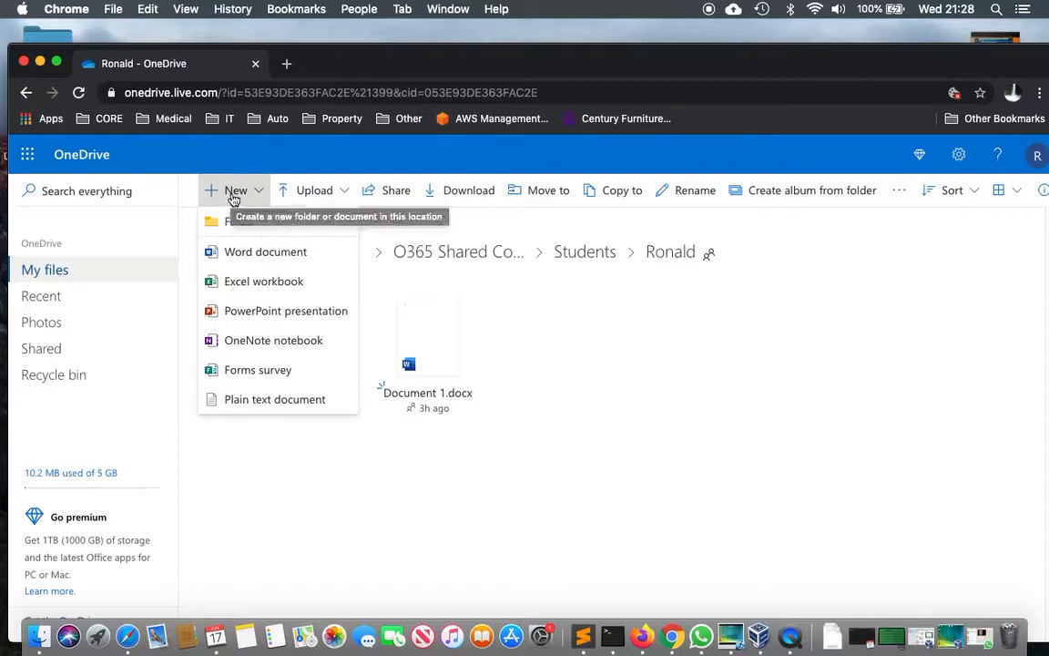
left_click(234, 290)
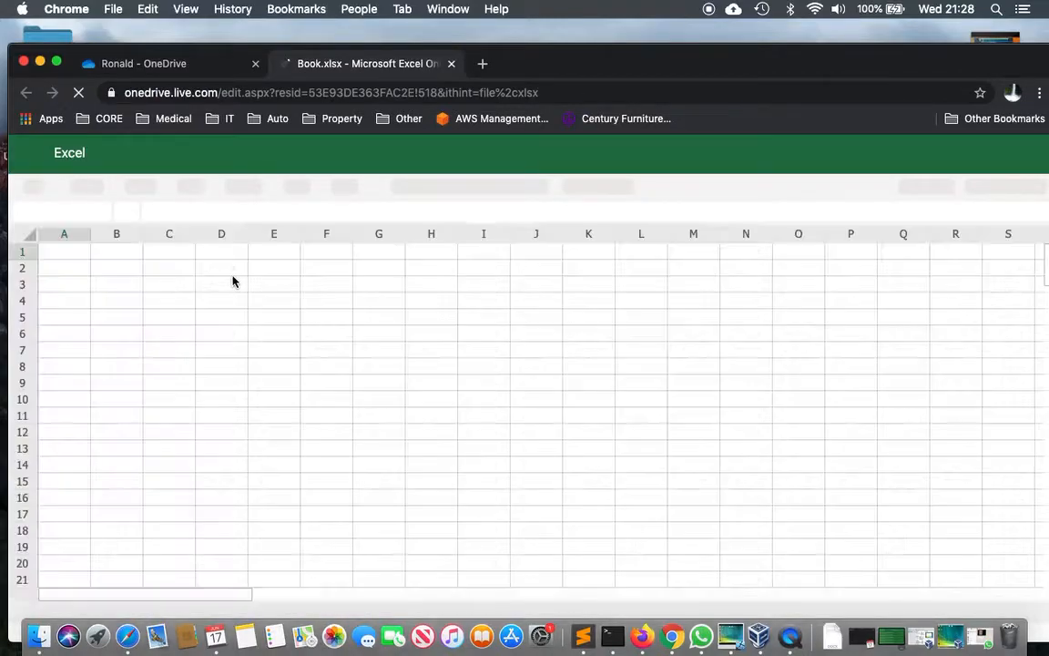
left_click(63, 268)
left_click(60, 255)
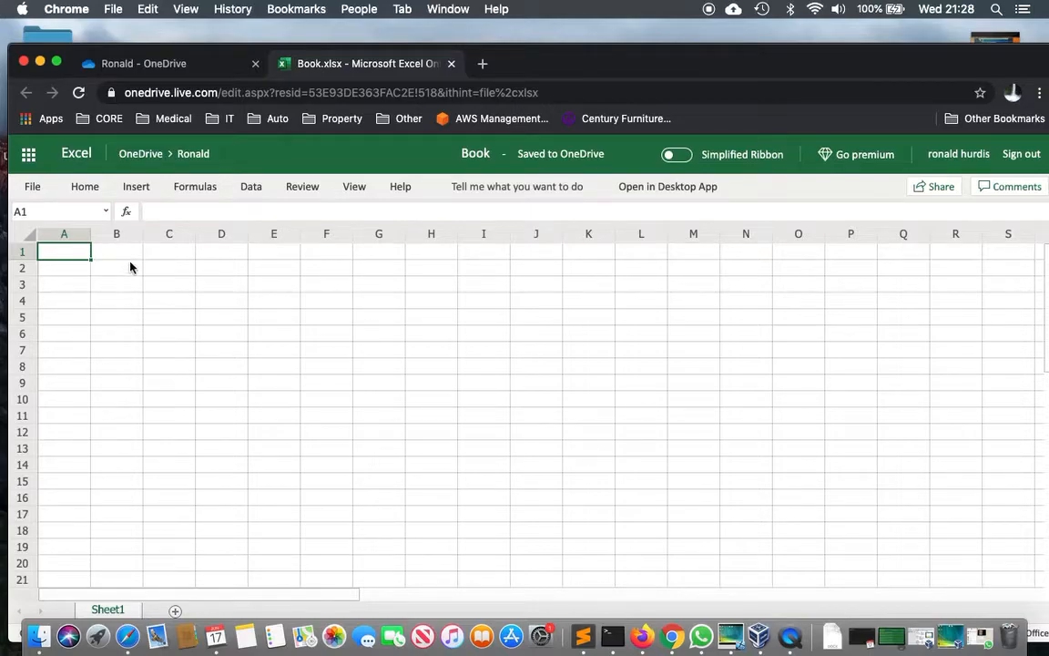
Step: Examine how individual cells are referenced in the Name Box and how whole row 1 and column A are selected
left_click(158, 269)
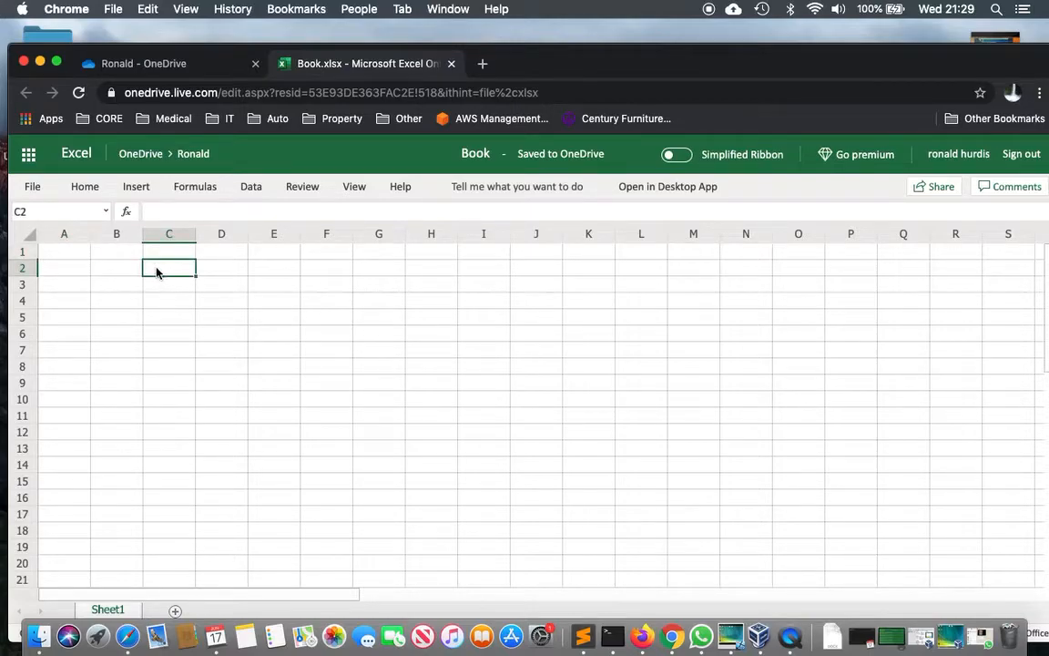
left_click(24, 212)
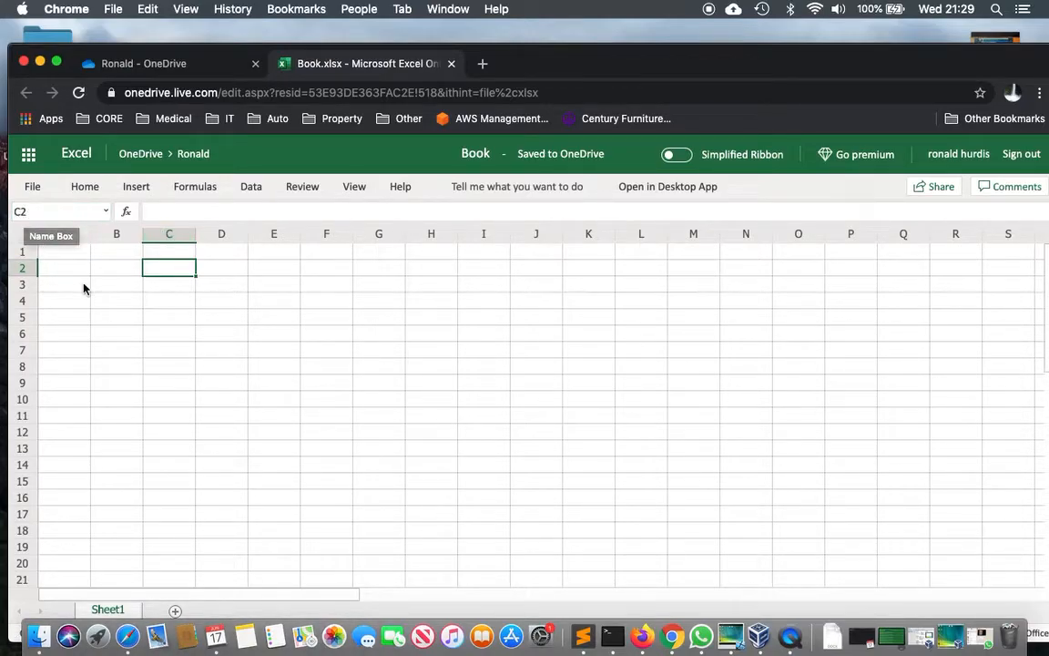
left_click(115, 304)
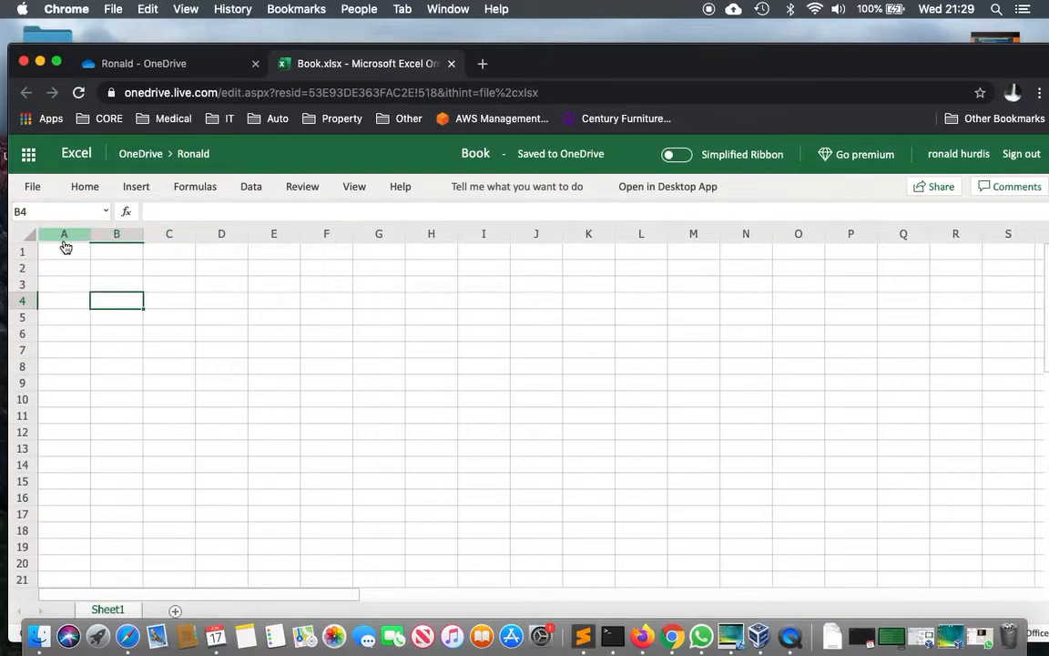
left_click(109, 286)
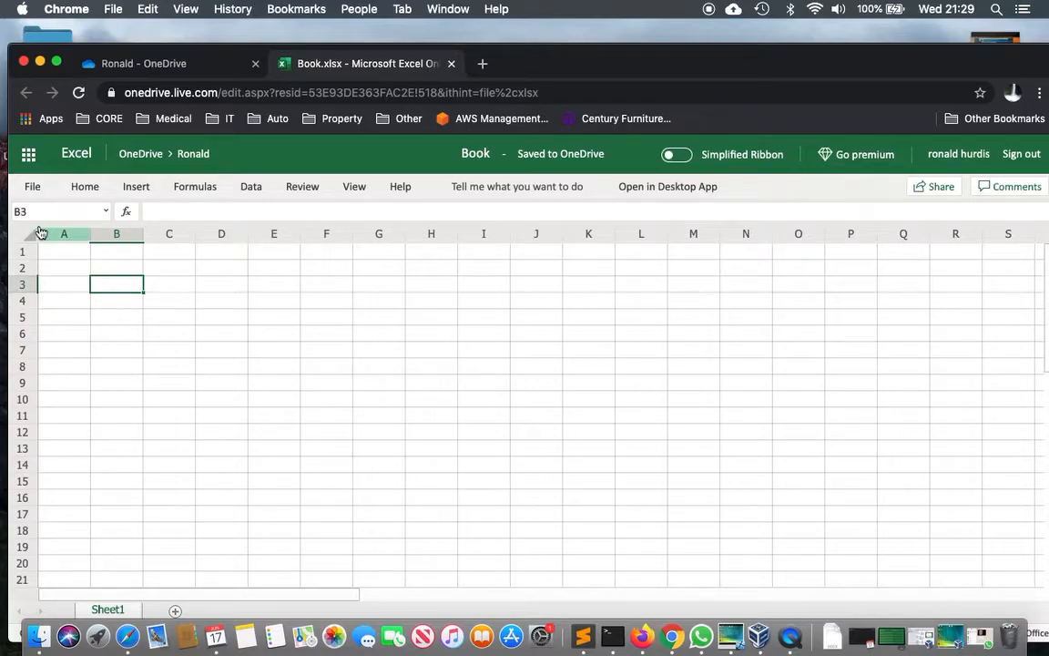
left_click(119, 314)
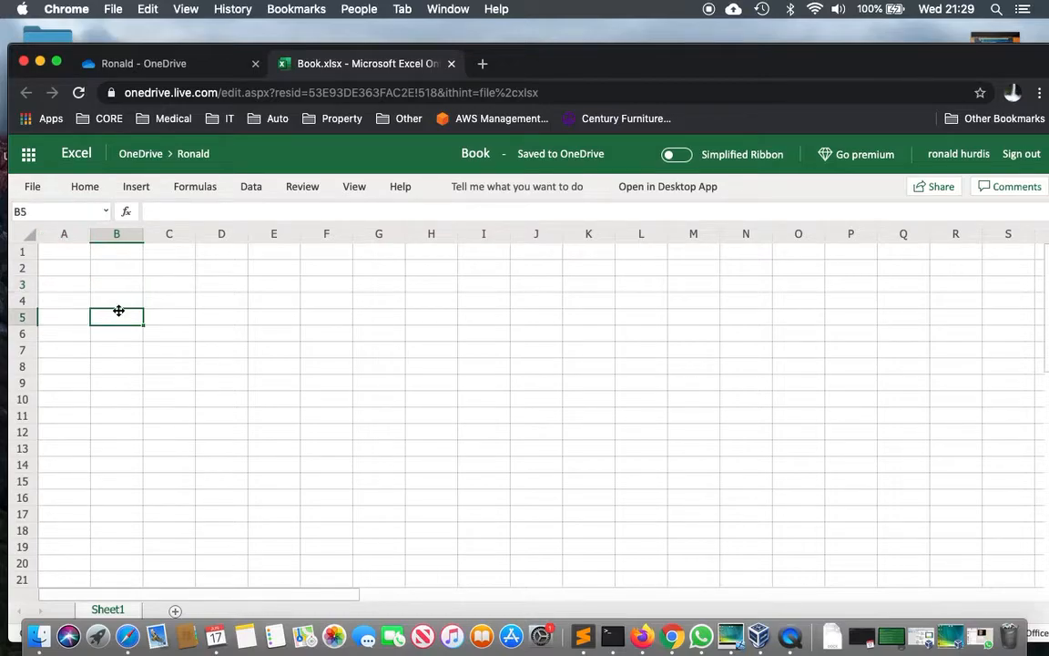
left_click(56, 254)
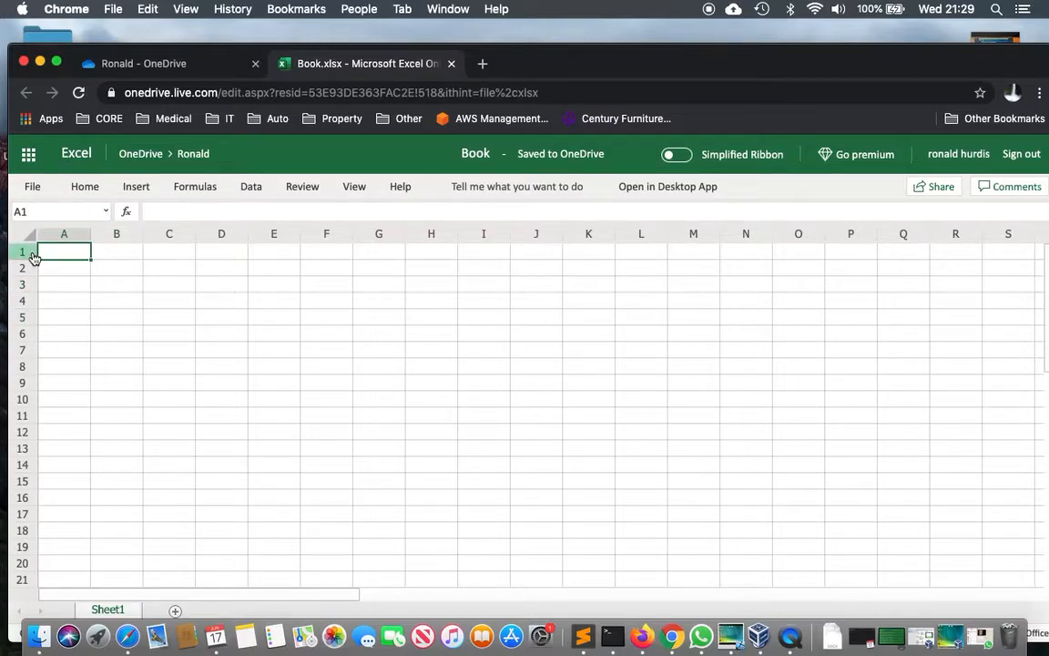
left_click(25, 253)
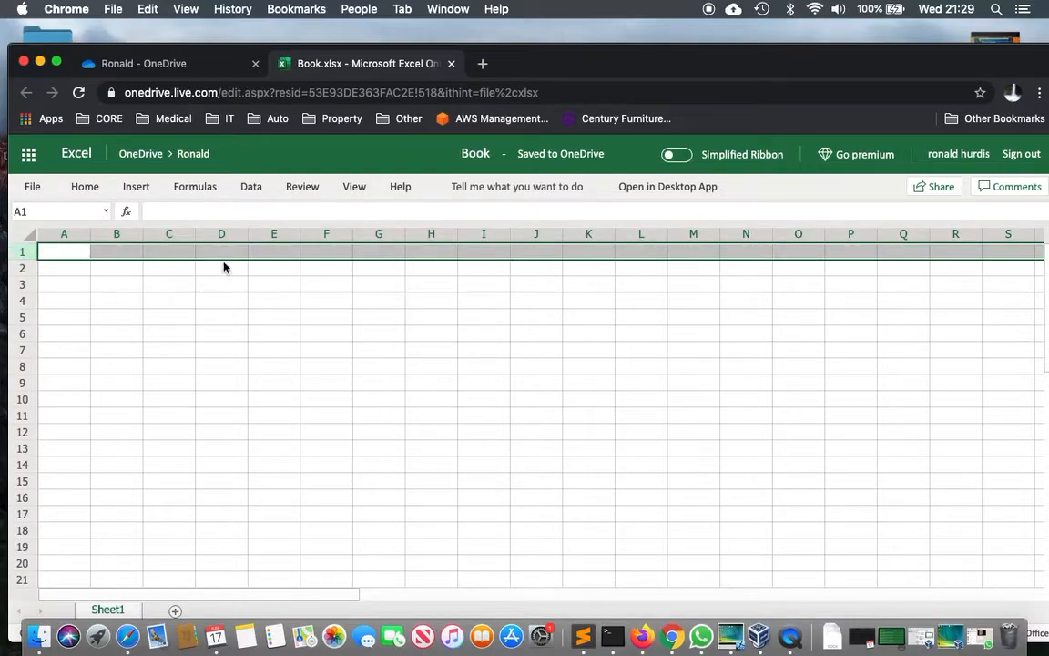
left_click(65, 235)
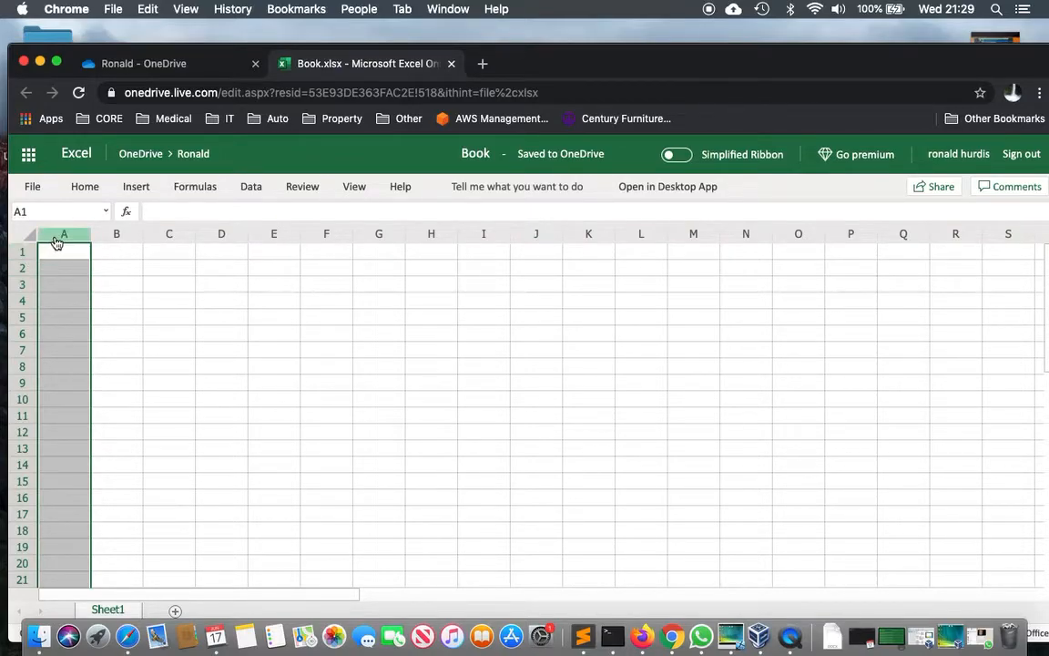
left_click(27, 252)
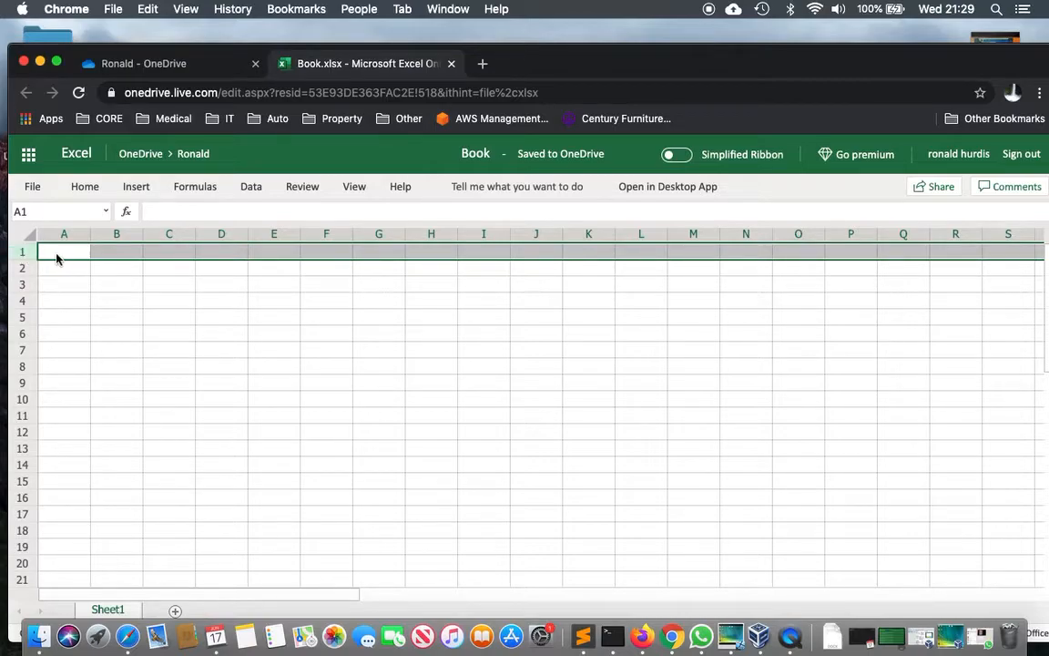
left_click(61, 233)
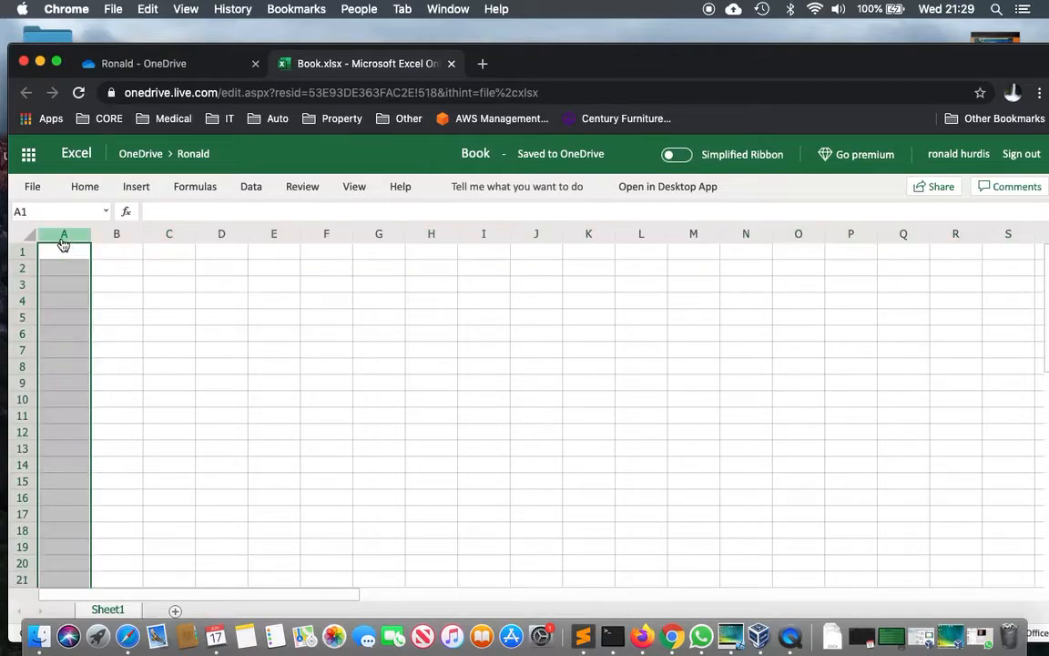
Step: Enter the column headers Expense in cell A1 and Price in cell B1
left_click(78, 255)
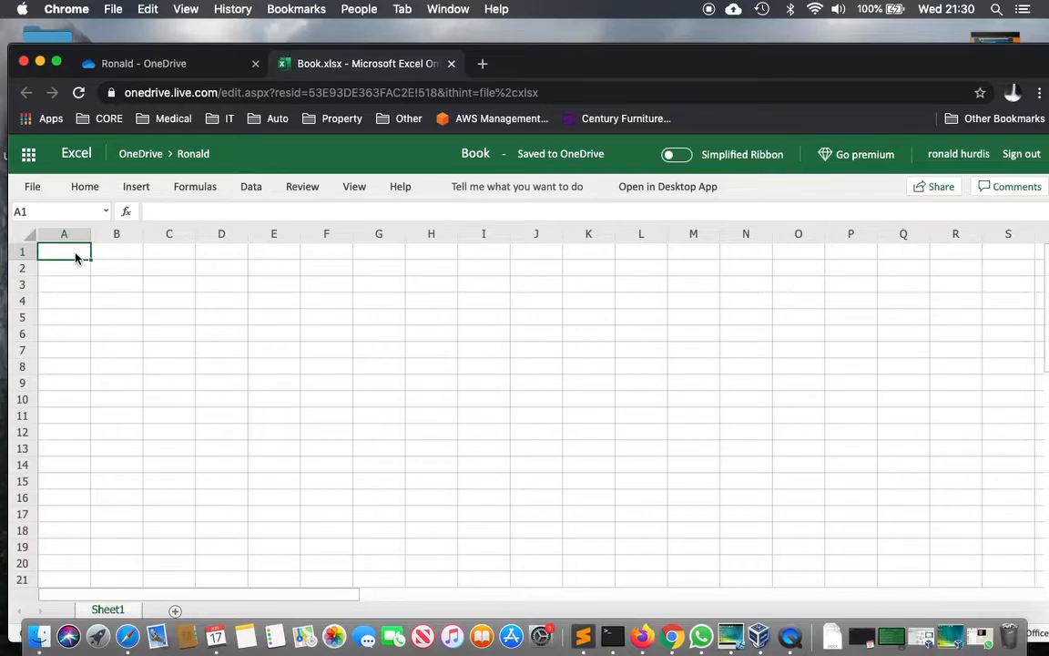
type("Expense")
key("Tab")
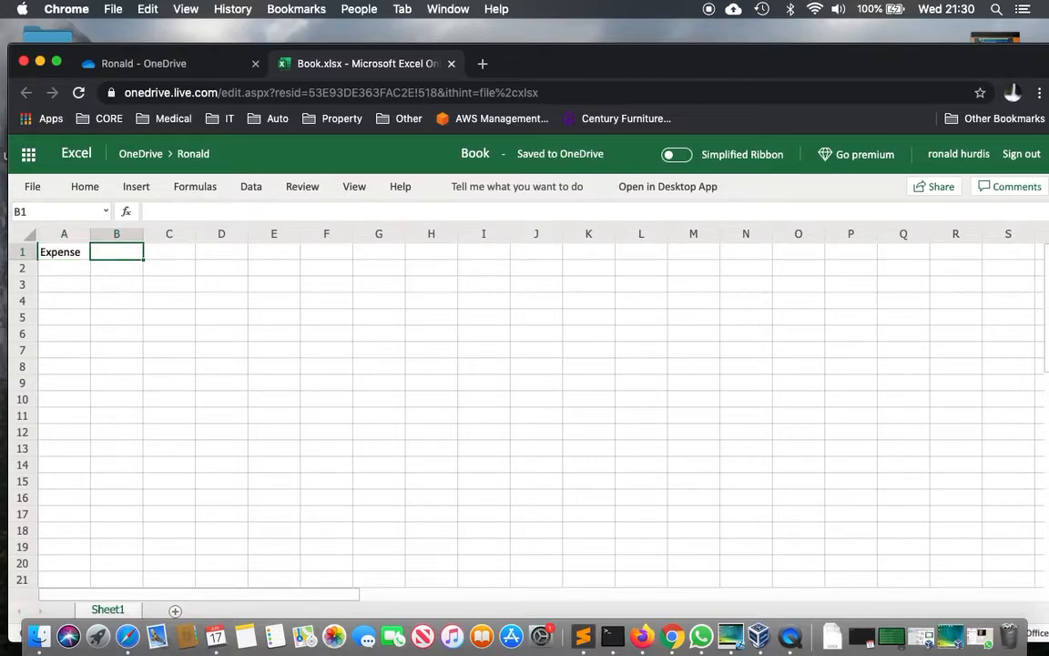
type("Price")
left_click(63, 251)
Step: Review cell navigation by moving the selection between the two header cells and the empty row below them
left_click(117, 251)
left_click(64, 251)
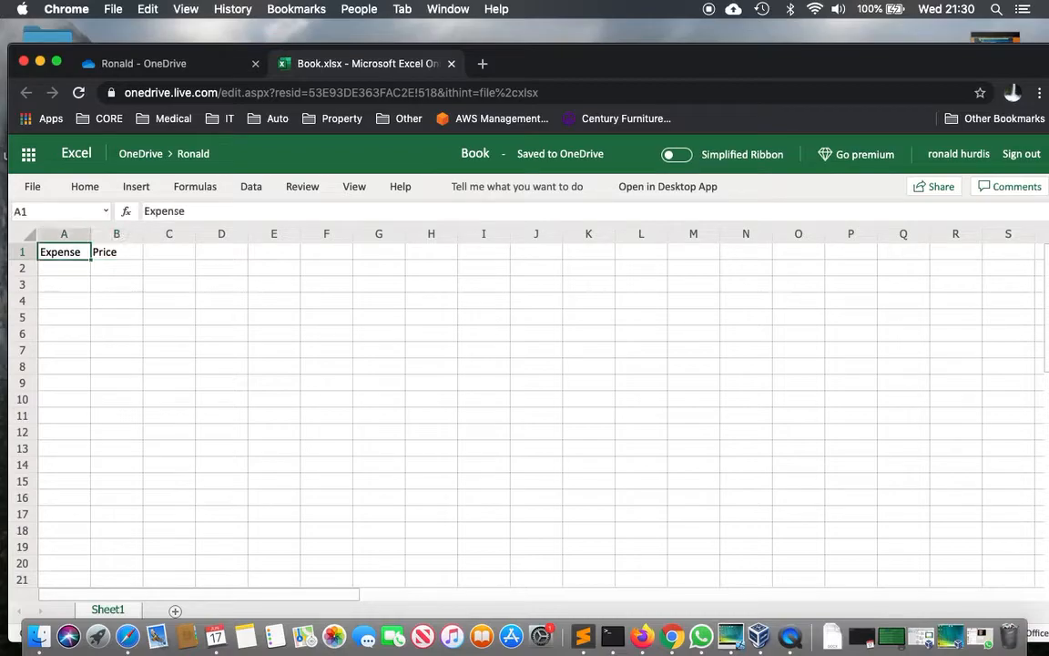
left_click(117, 252)
left_click(64, 251)
left_click(116, 252)
left_click(64, 252)
left_click(116, 252)
left_click(64, 251)
left_click(117, 252)
left_click(64, 268)
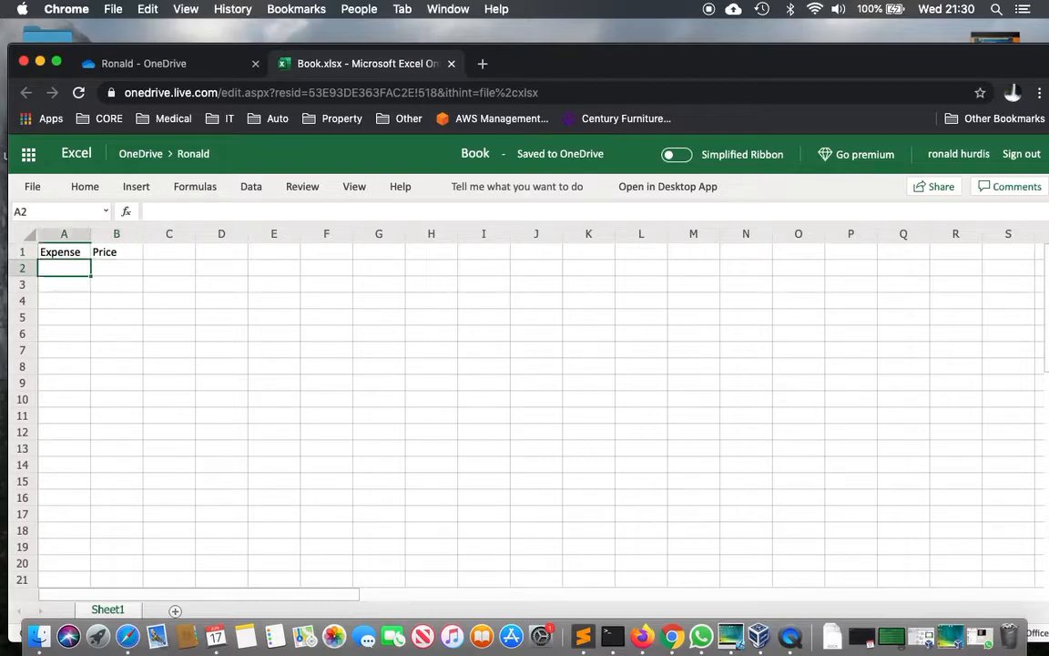
left_click(64, 251)
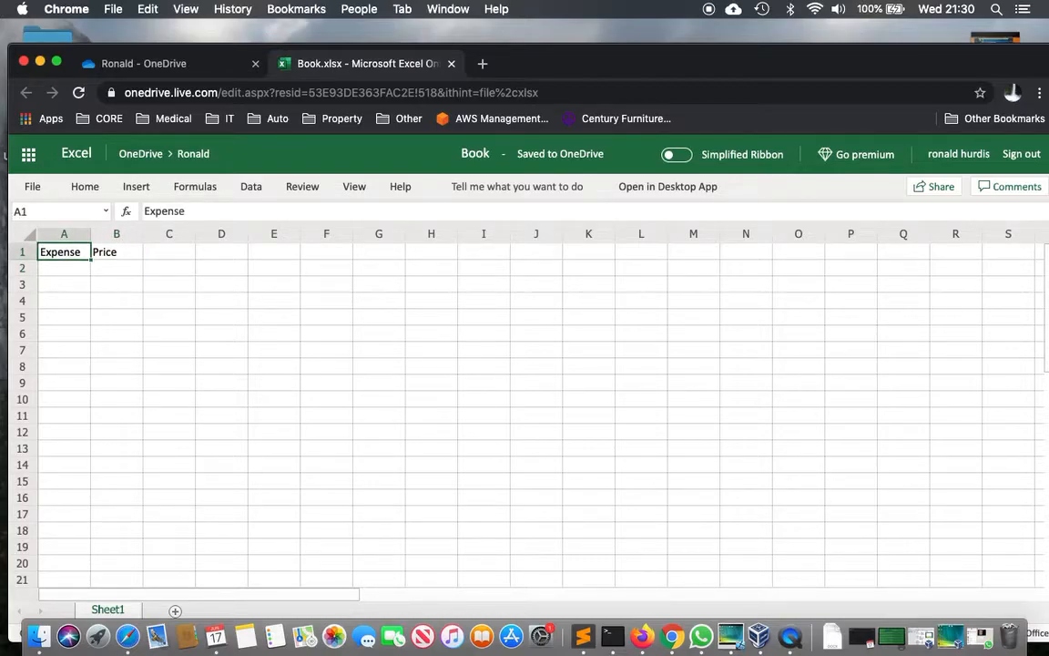
left_click(58, 269)
left_click(114, 268)
Step: Enter the first expense in row 2: Rent with a price of 1000
left_click(79, 269)
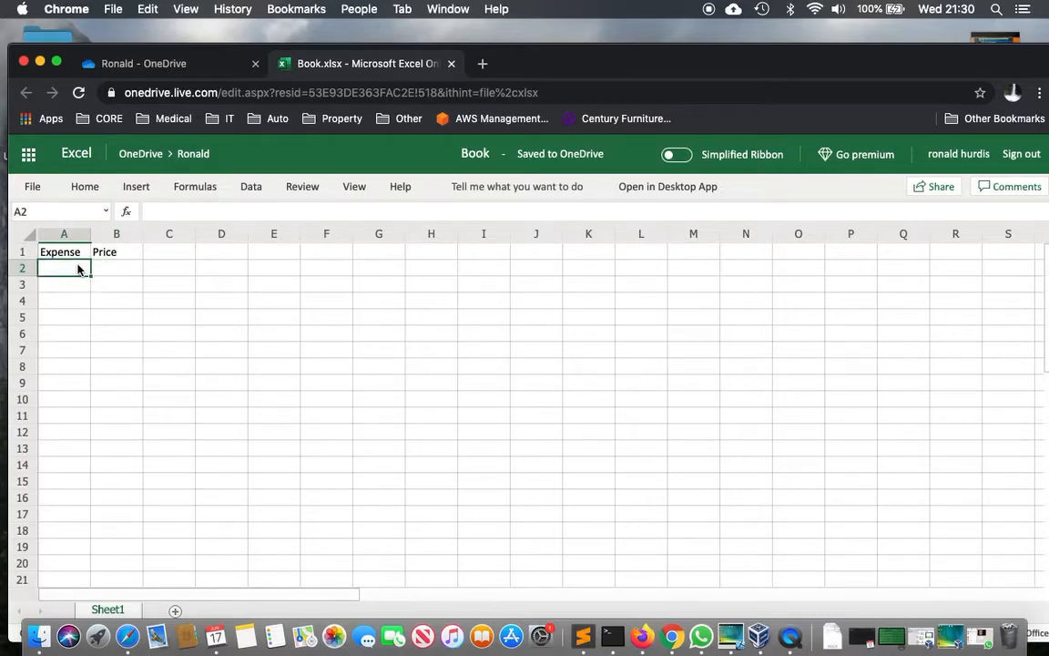
type("Rent")
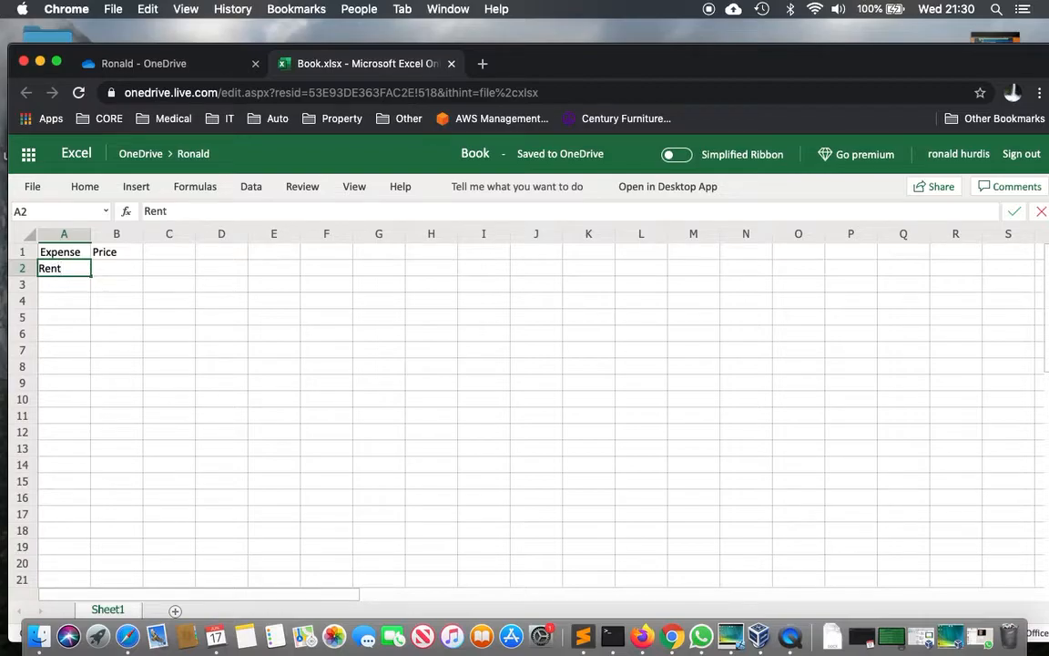
key("Tab")
type("1000")
key("Return")
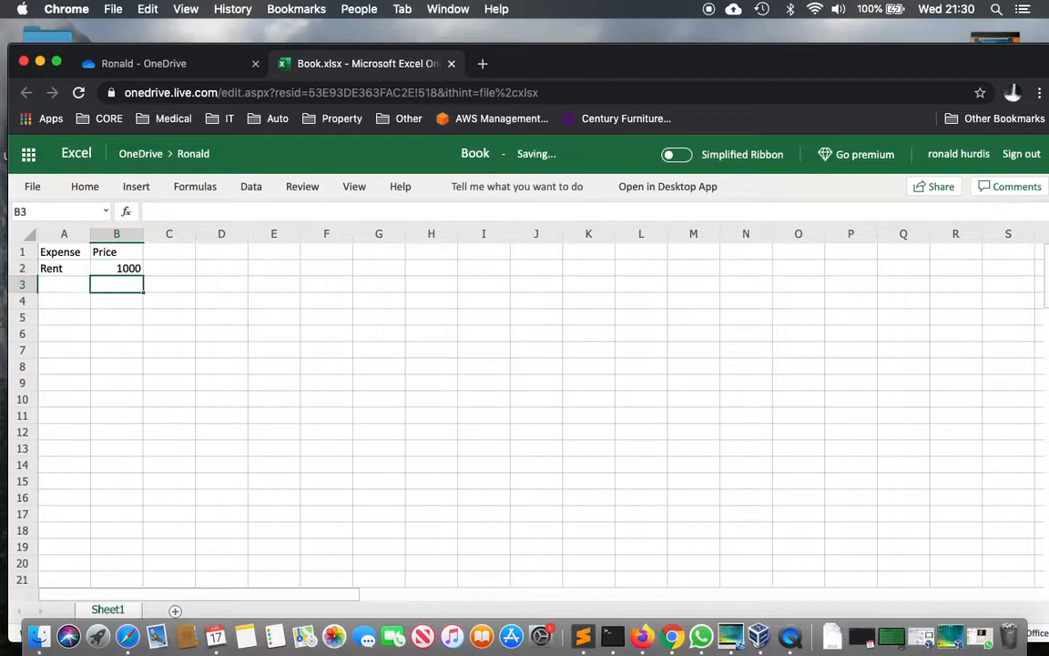
Step: List the expenses Electricity, Gas and Internet in cells A3 to A5
left_click(64, 284)
type("E")
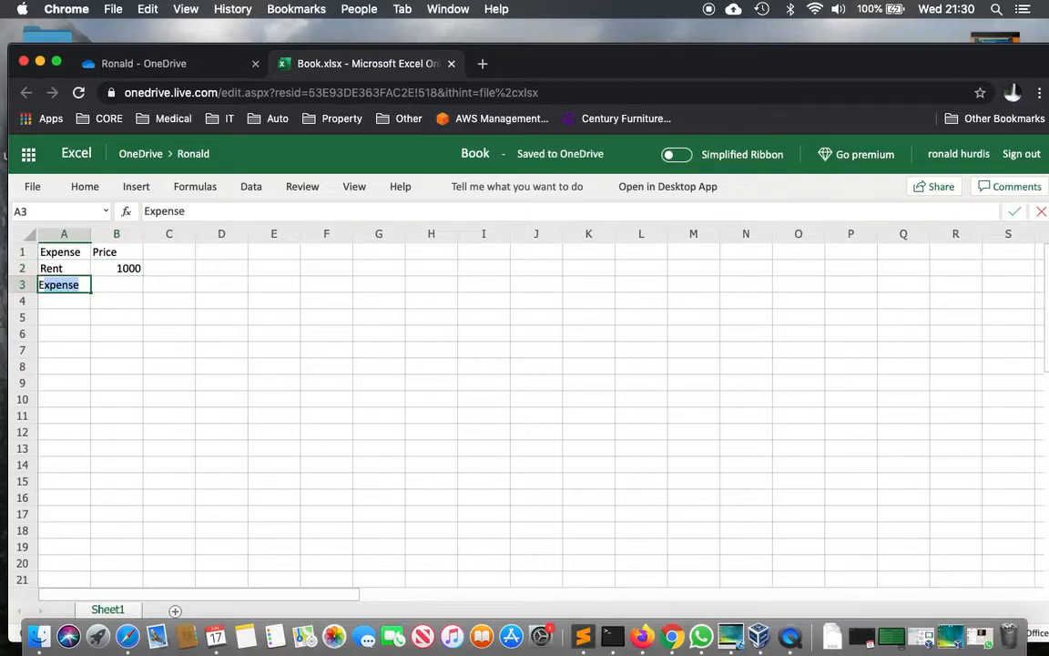
type("le")
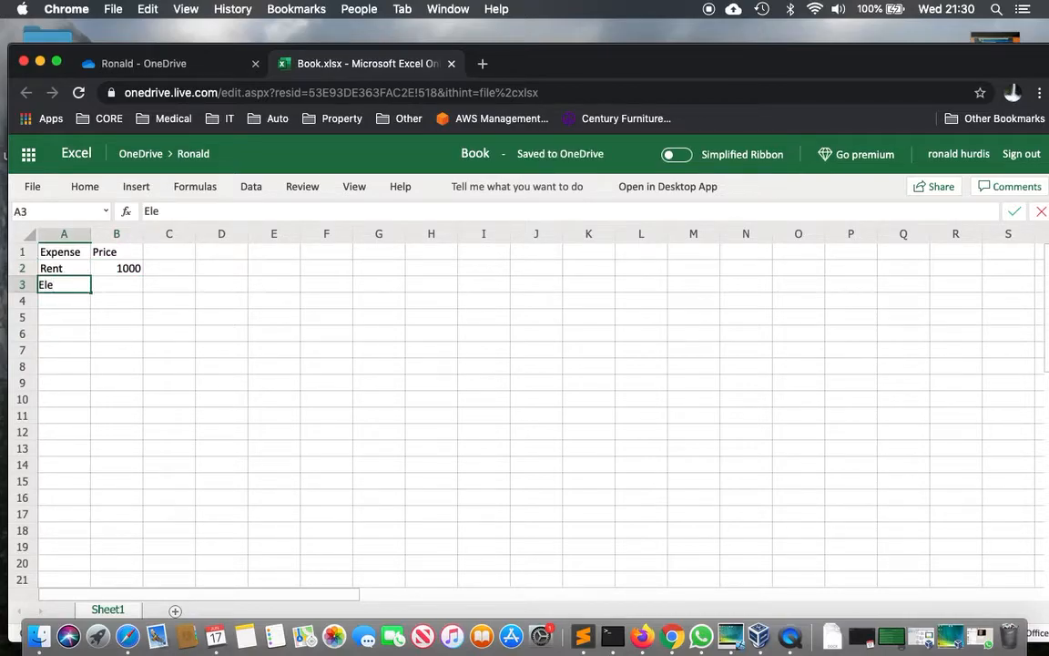
type("ctricity")
key("Return")
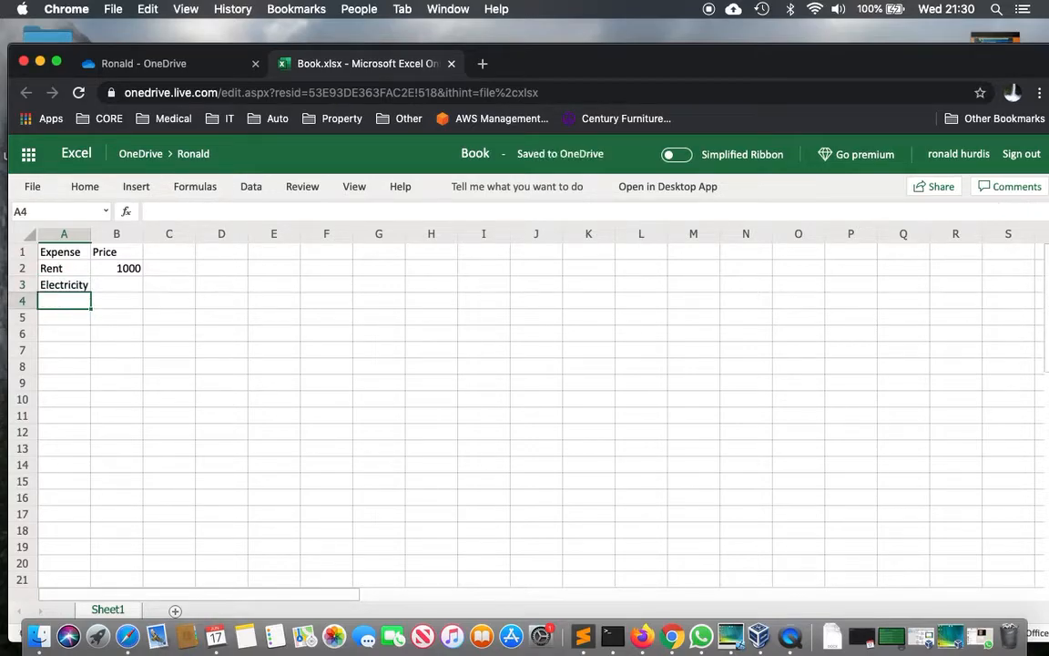
type("Gas")
key("Return")
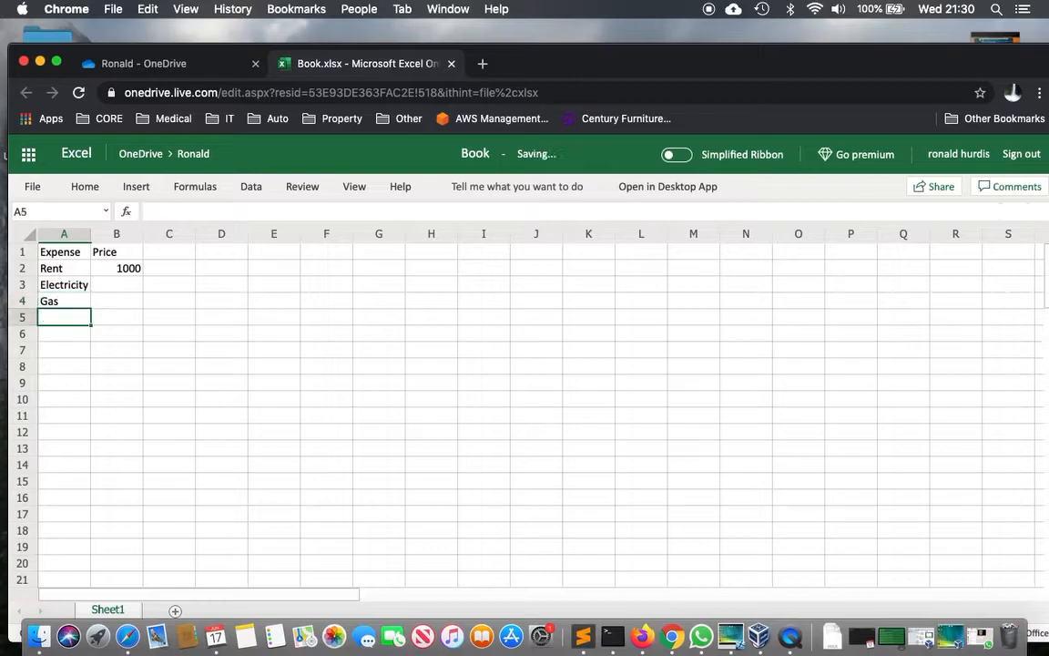
type("Internet")
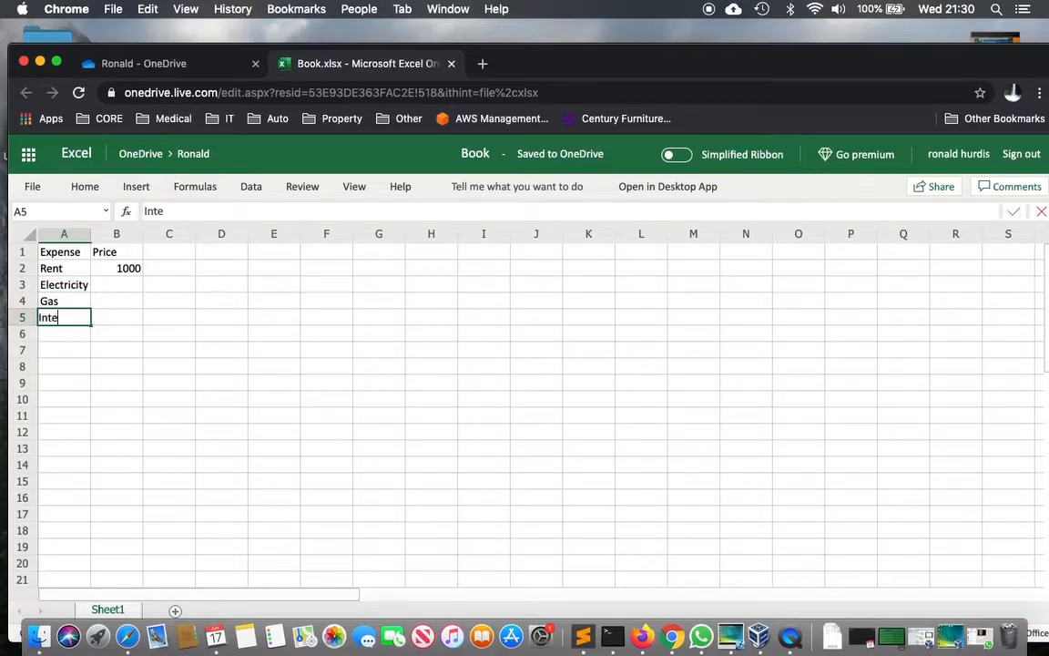
key("Tab")
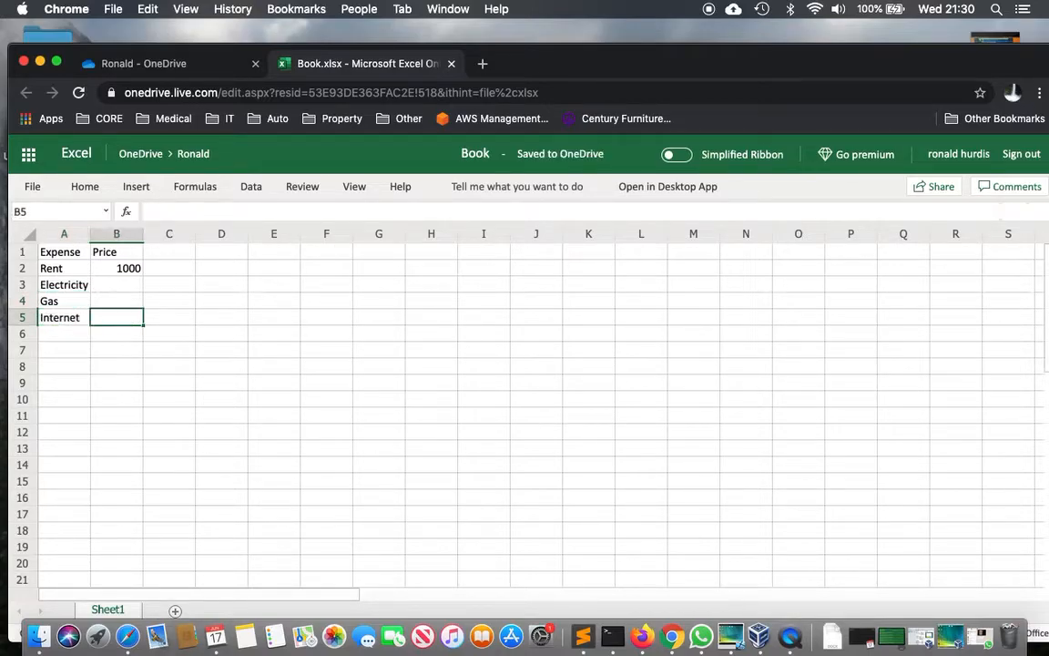
key("Up")
key("Up")
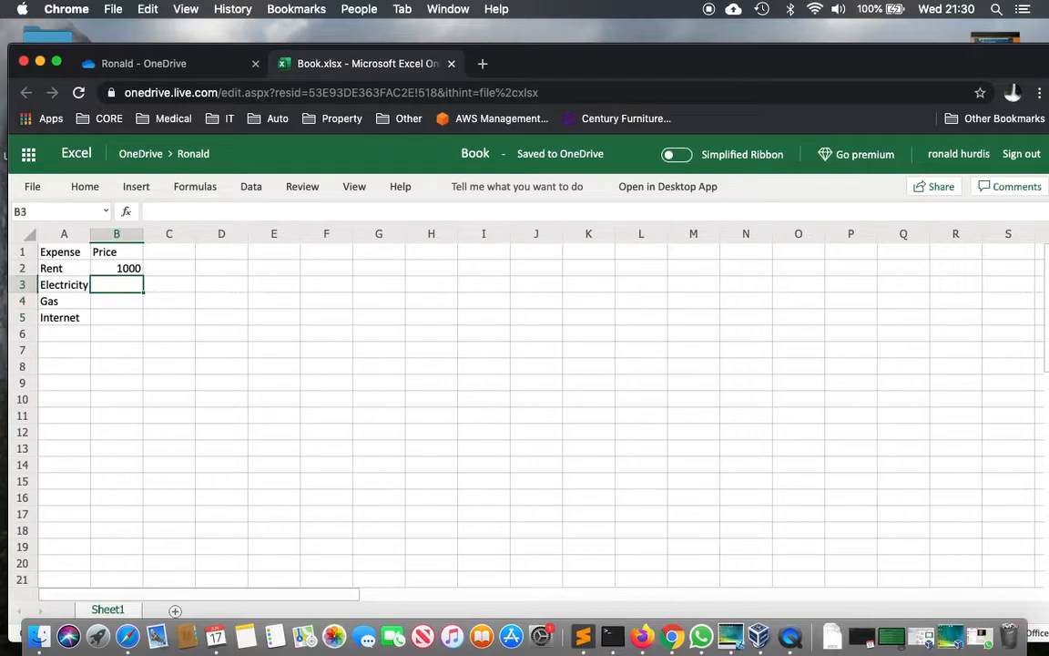
key("Down")
key("Up")
key("Down")
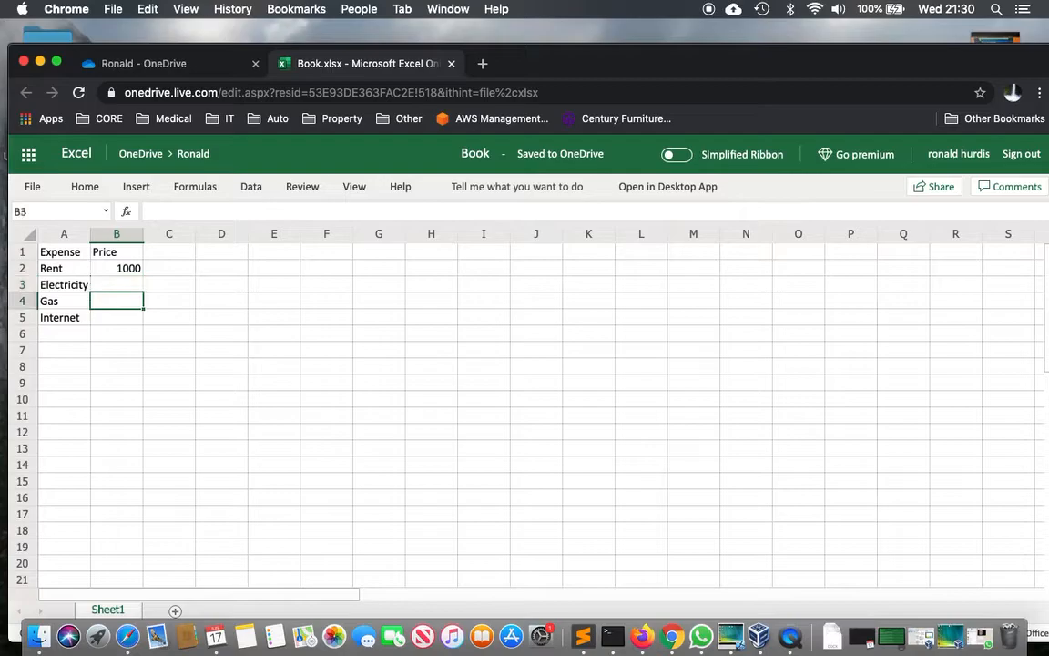
key("Up")
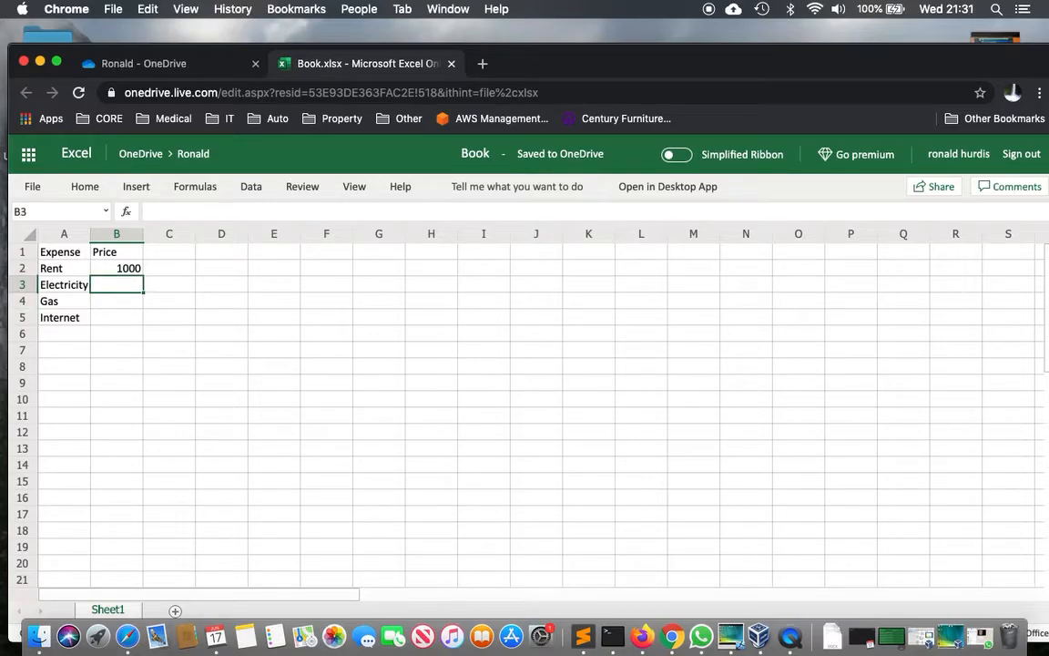
Step: Convert the range A1:B5 into a table, keeping the first row as headers
left_click(58, 258)
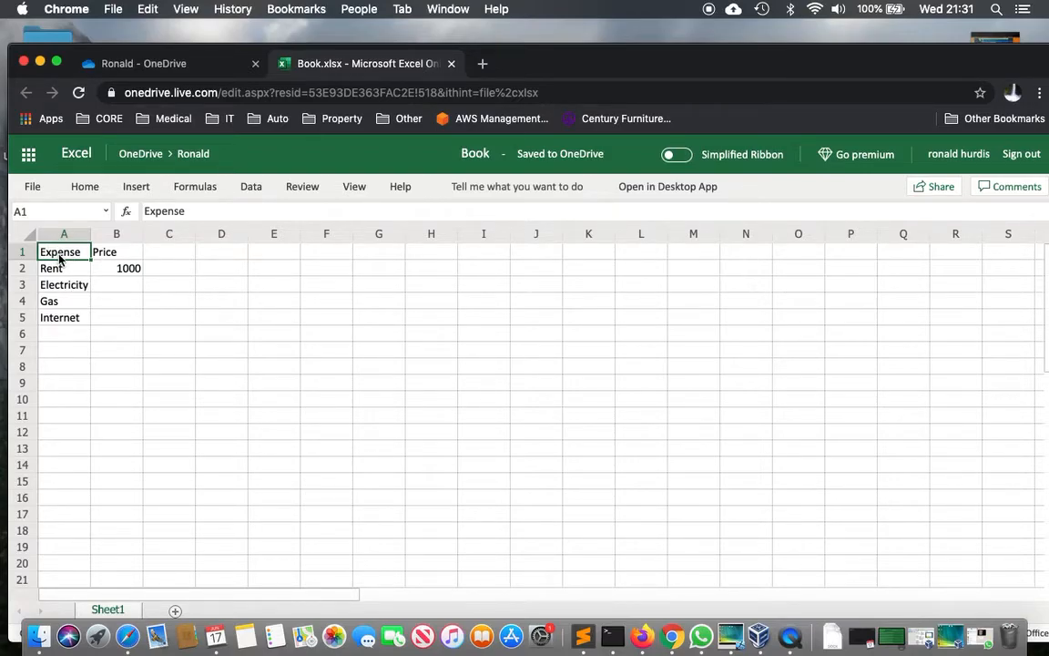
left_click(117, 319, "shift")
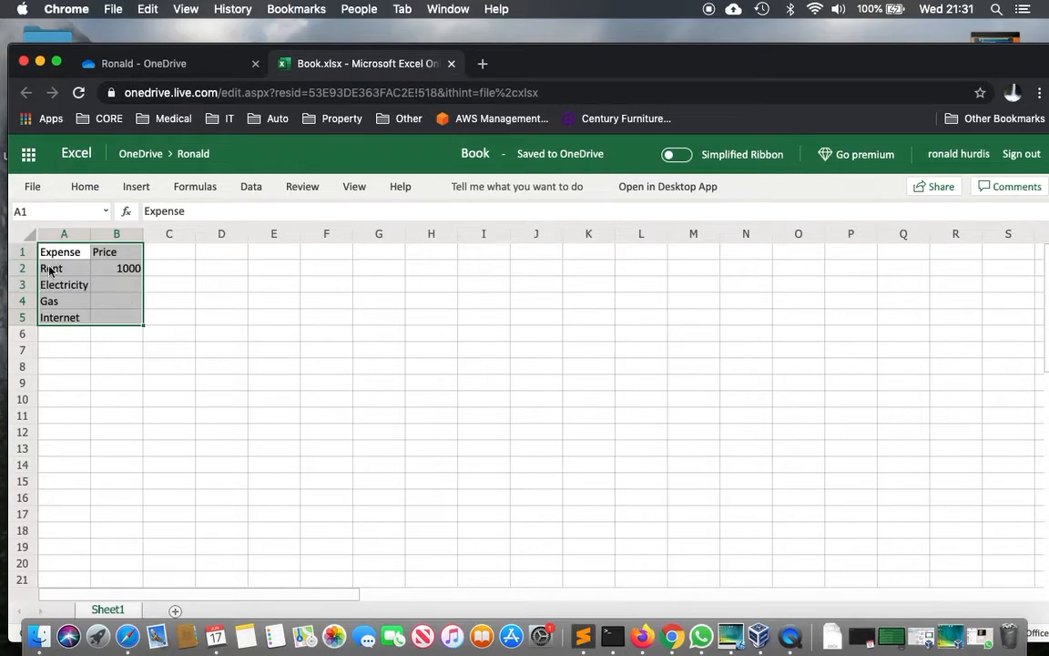
left_click(137, 187)
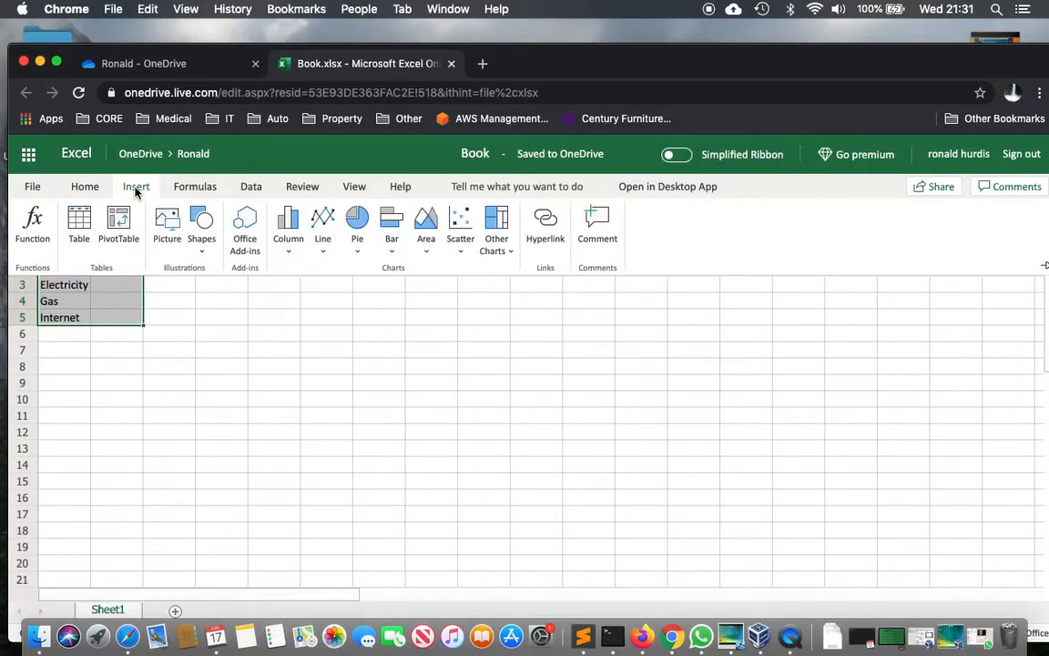
left_click(80, 225)
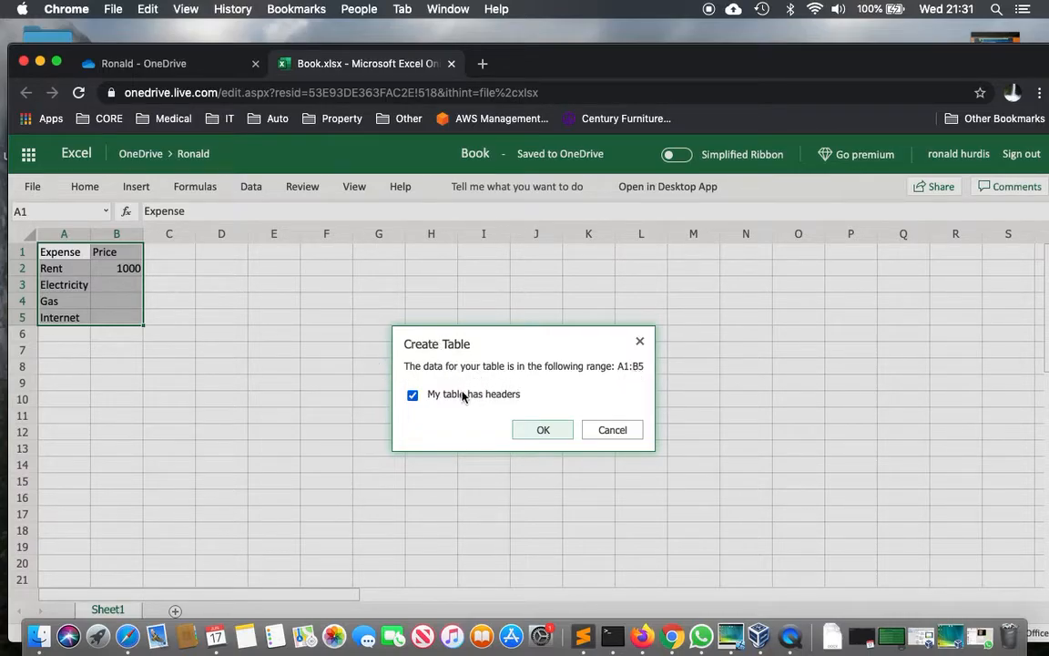
left_click(535, 431)
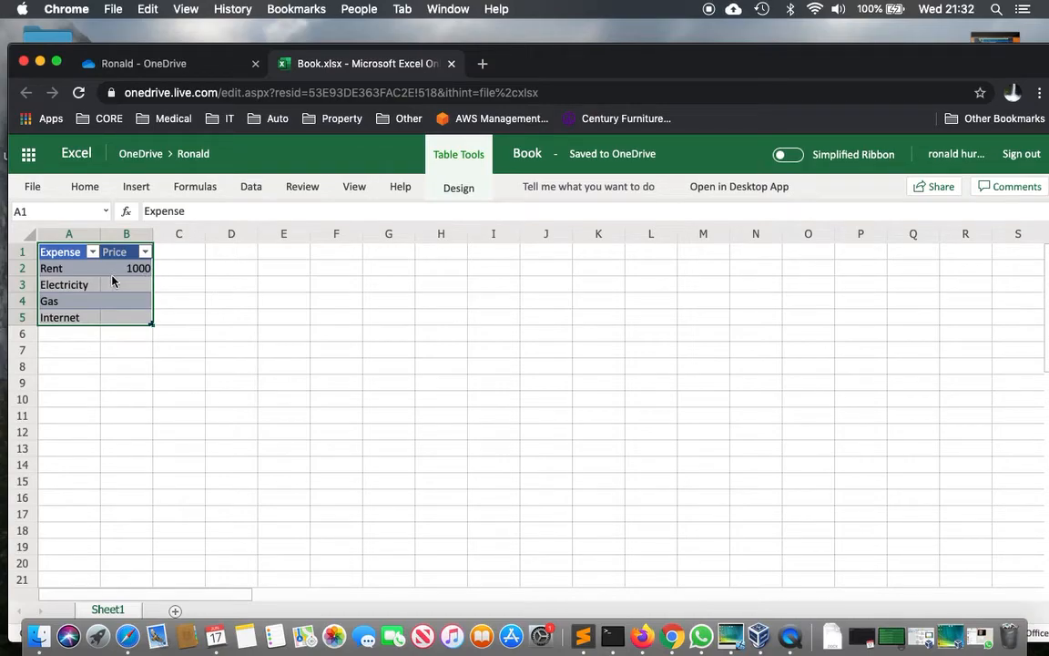
Step: Add a total row to the bottom of the expense table
left_click(457, 190)
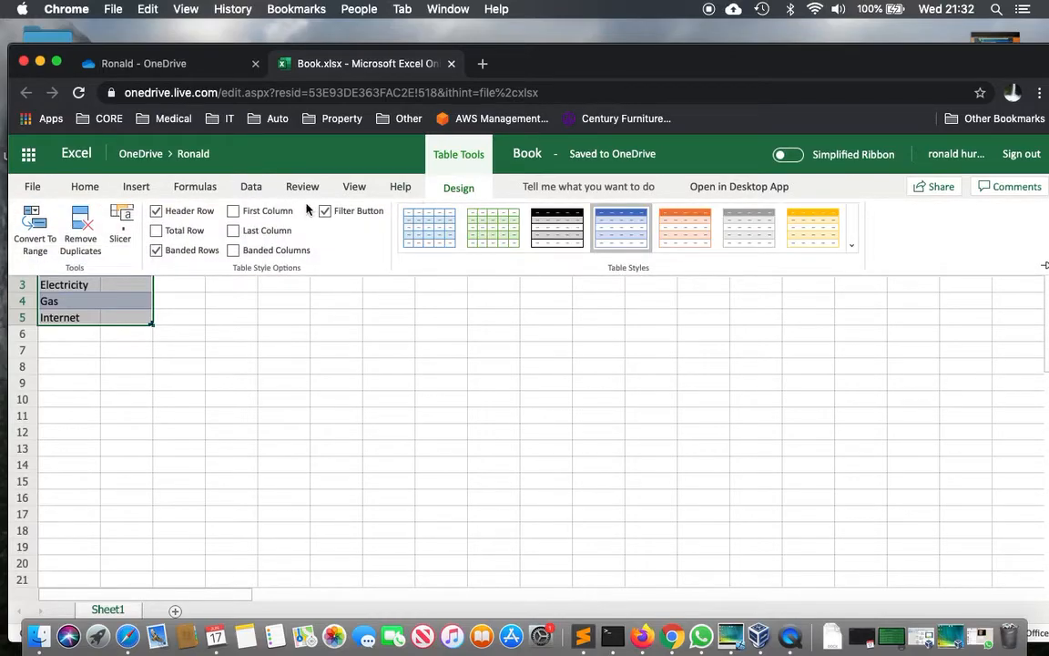
left_click(157, 231)
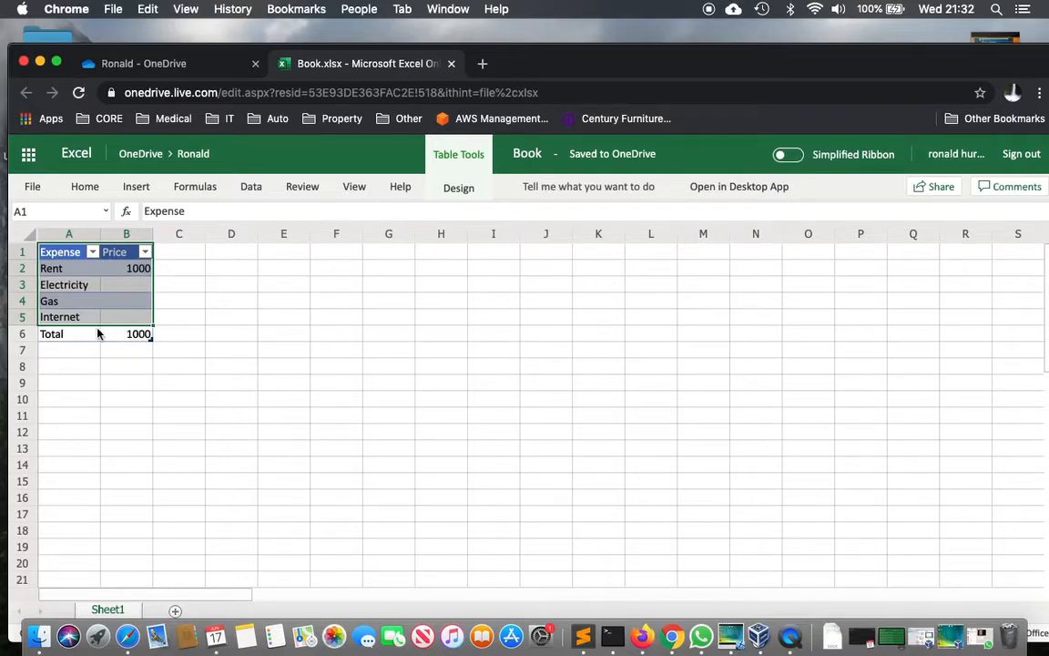
left_click(229, 339)
Step: Enter the missing prices in cells B3 to B5: 75 for Electricity, 40 for Gas and 50 for Internet
left_click(134, 285)
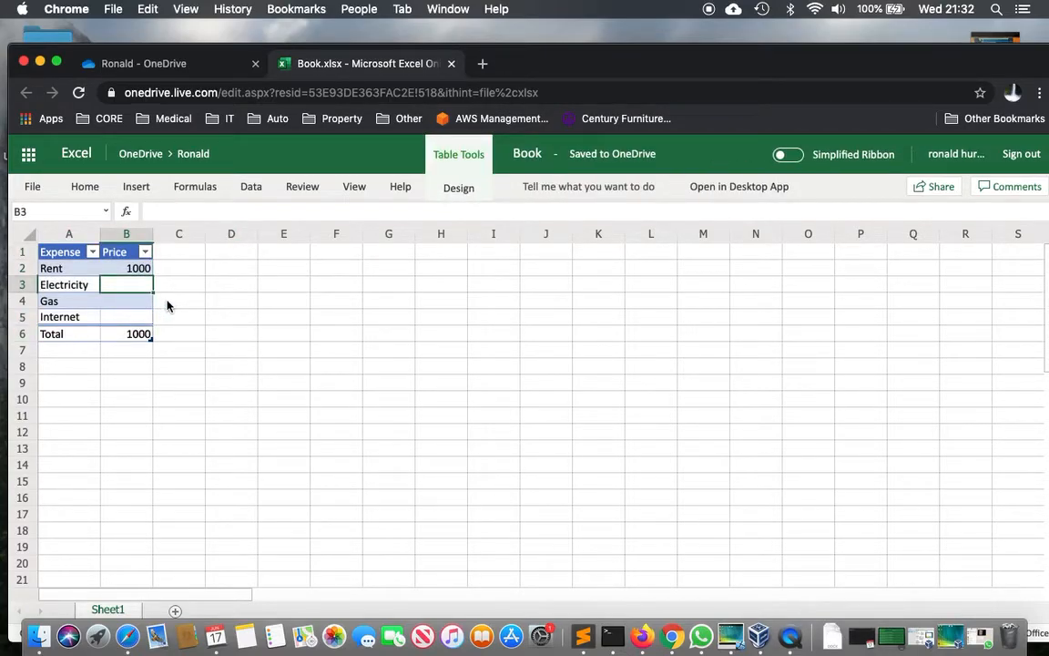
type("75")
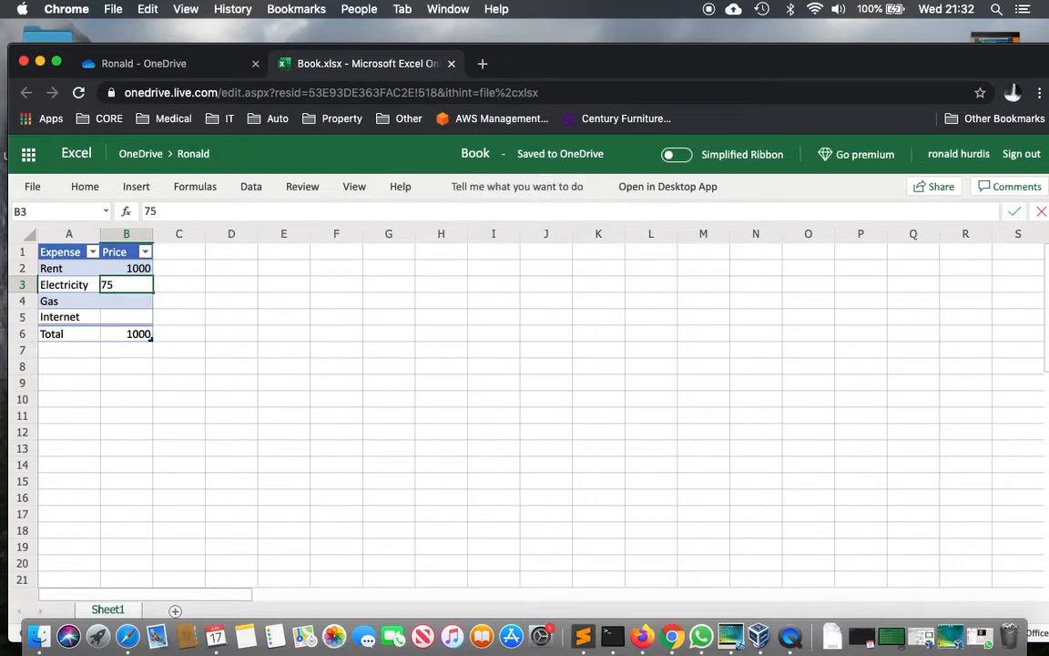
key("Return")
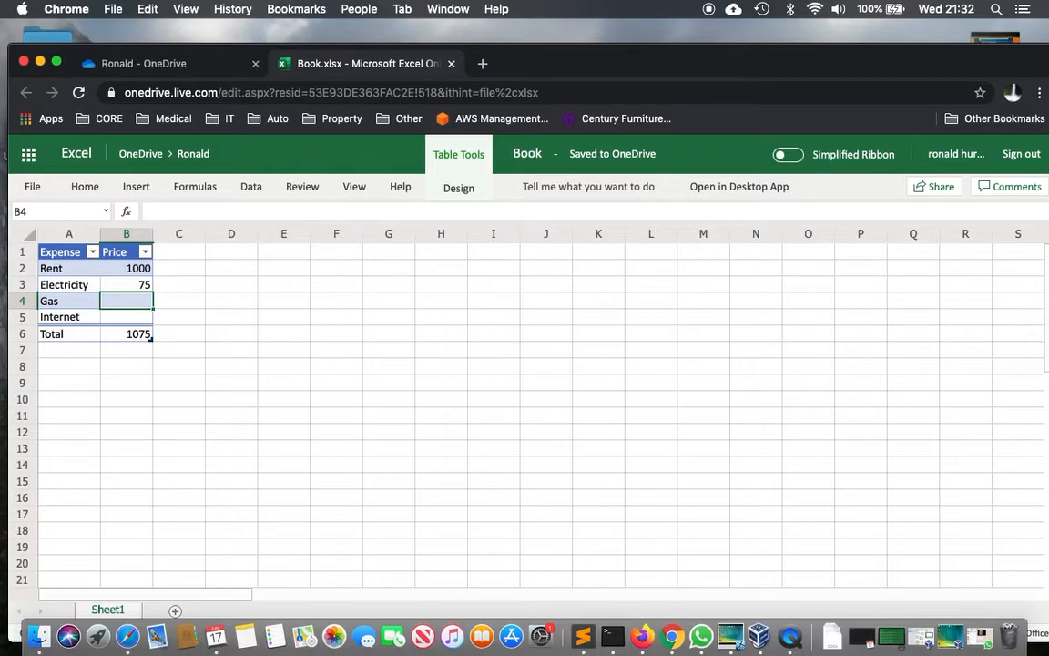
type("40")
key("Return")
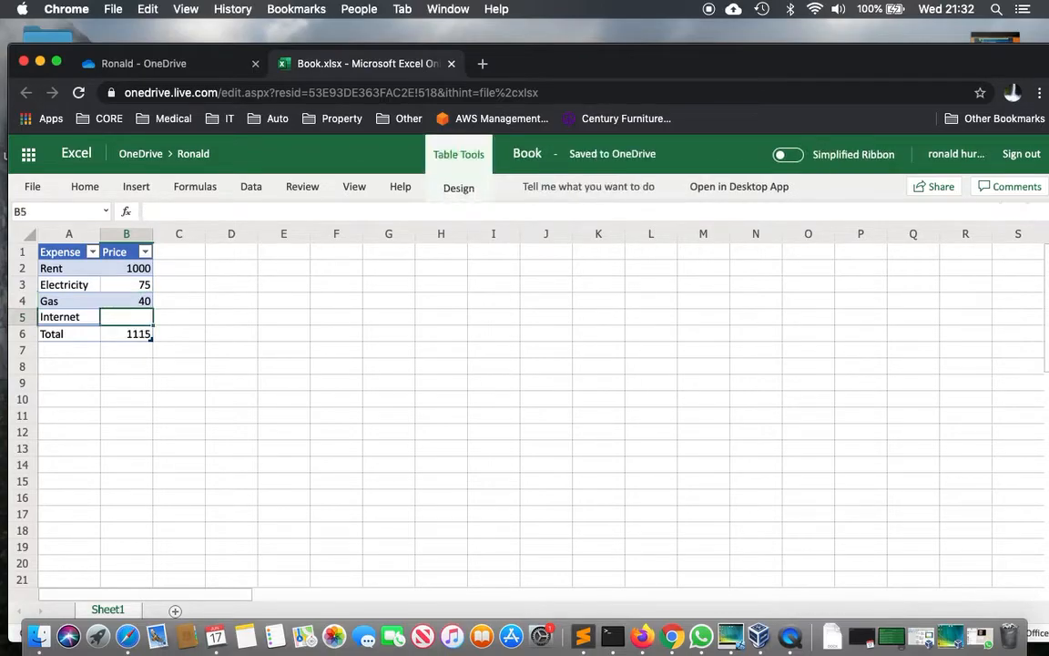
type("50")
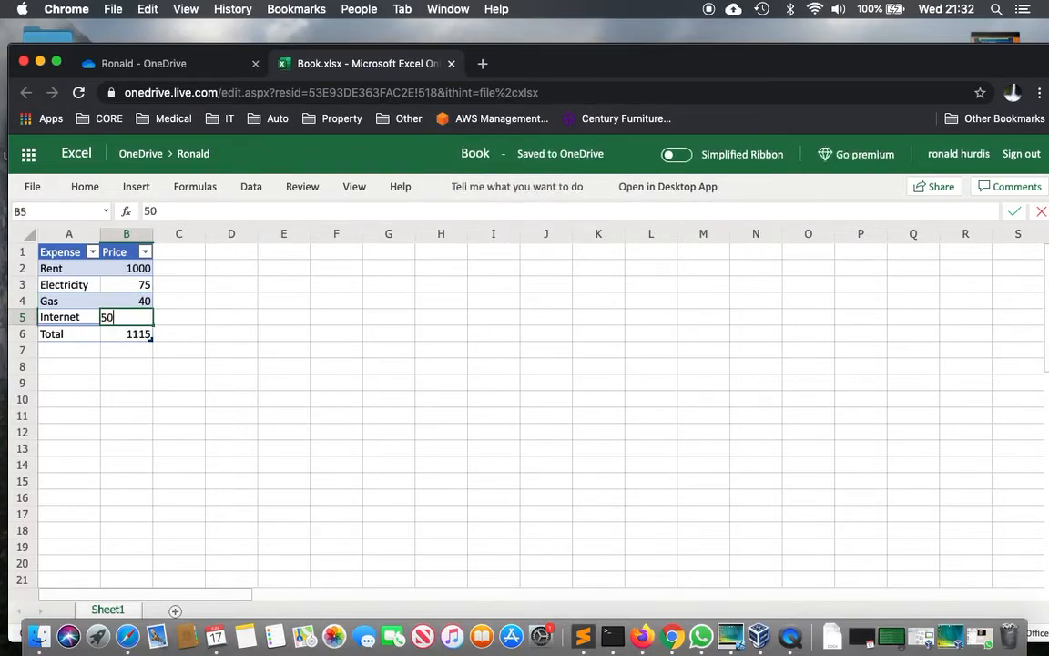
left_click(175, 373)
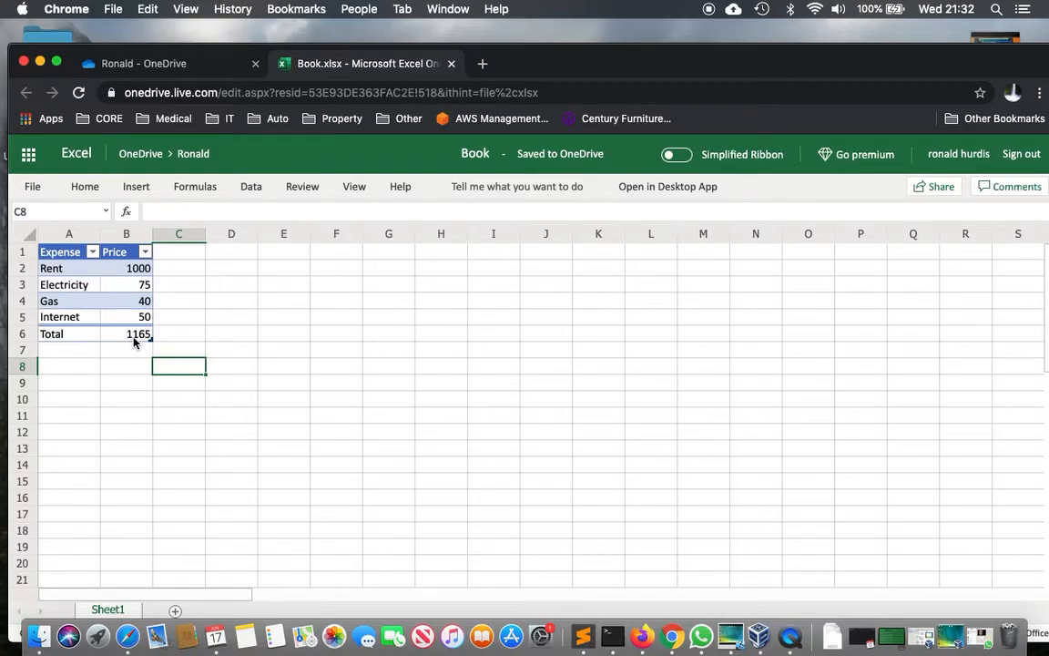
left_click(134, 336)
left_click(146, 365)
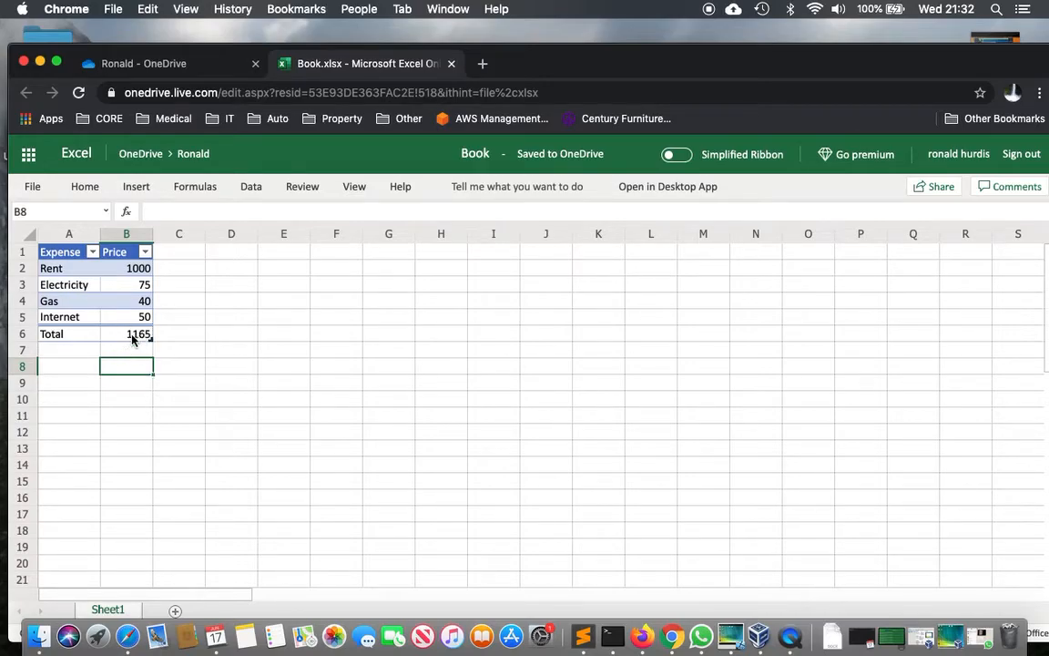
Step: Insert a new row above the Total row and enter Phone as its expense in cell A6
right_click(26, 336)
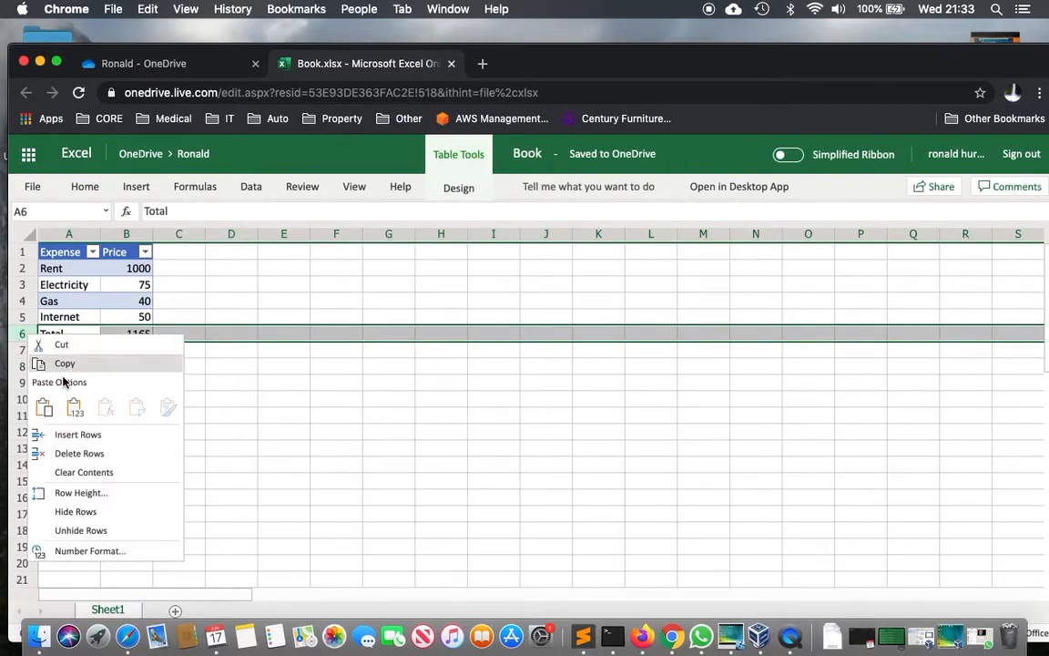
left_click(79, 444)
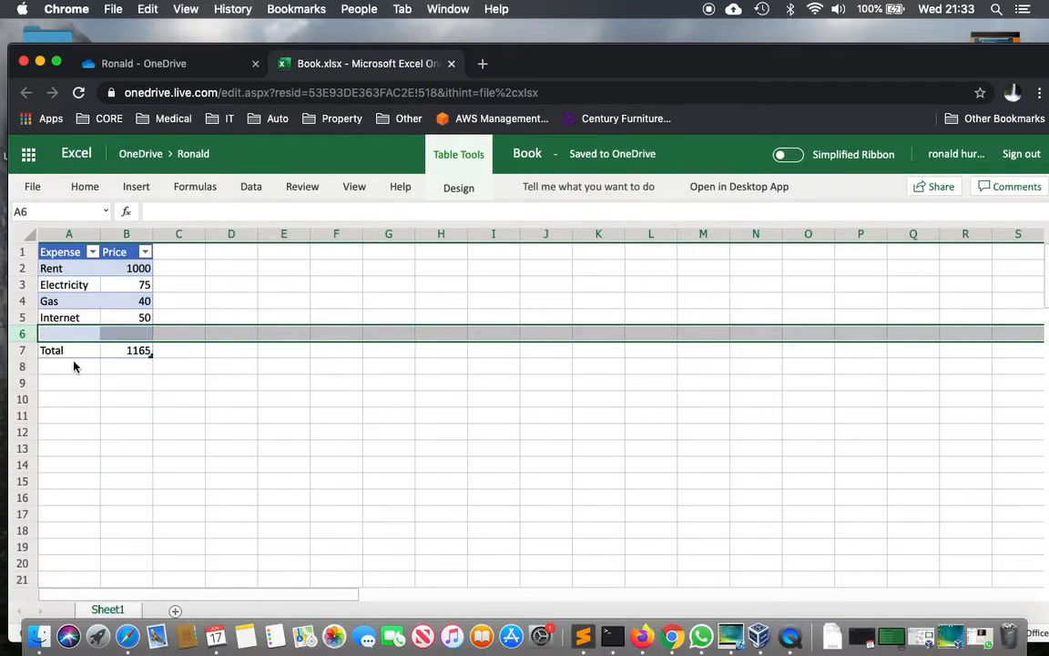
left_click(64, 337)
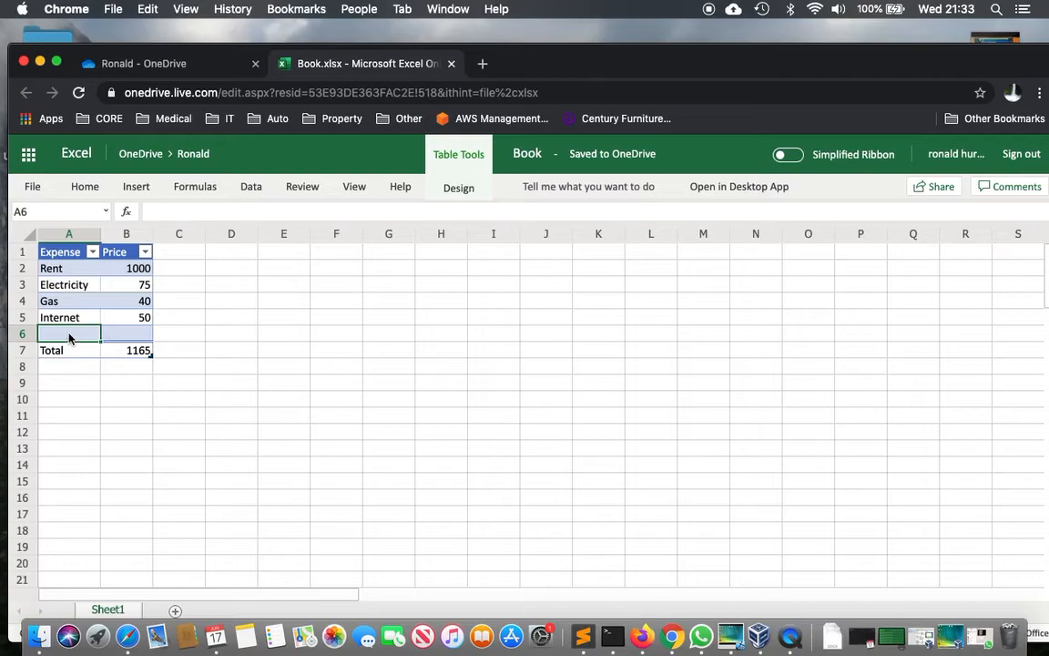
double_click(66, 333)
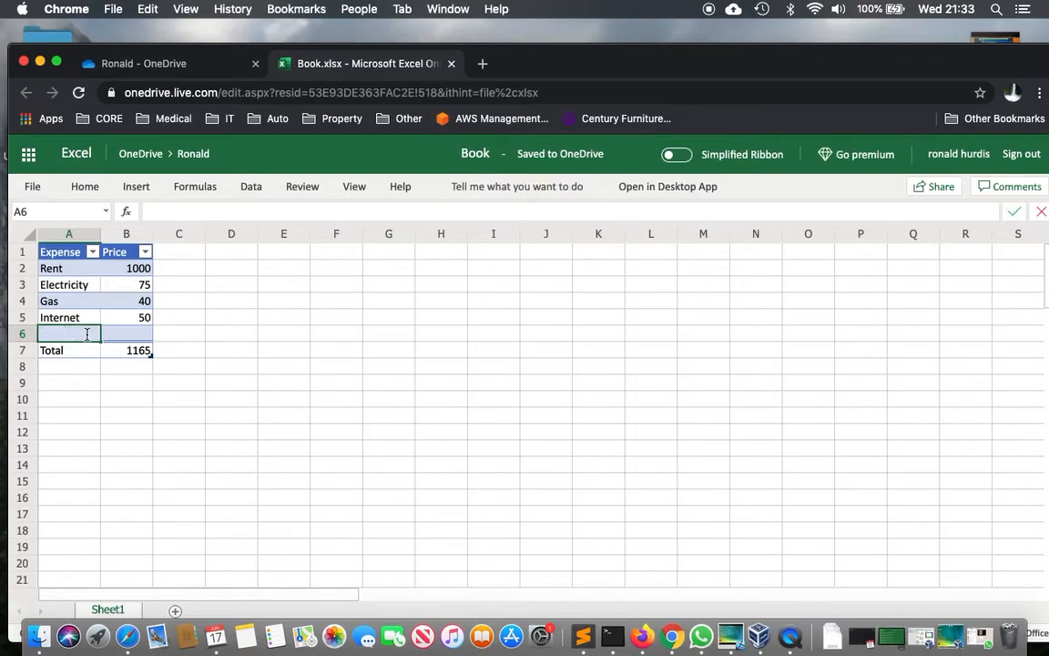
type("Phone")
key("Return")
Step: Enter a price of 40 for the Phone expense in cell B6
left_click(68, 334)
left_click(127, 334)
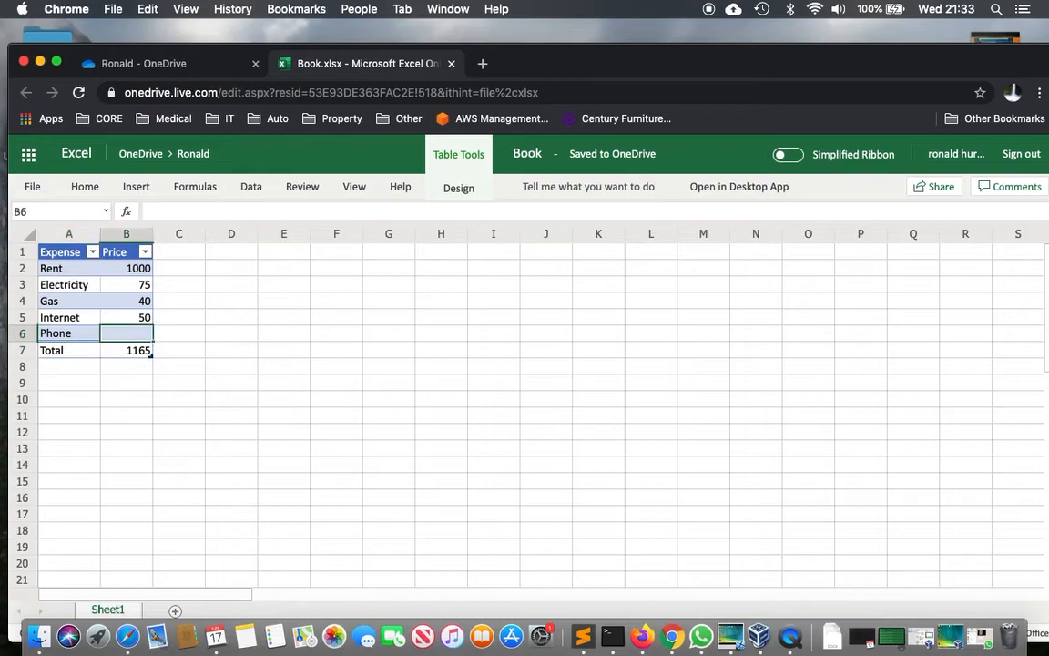
type("40")
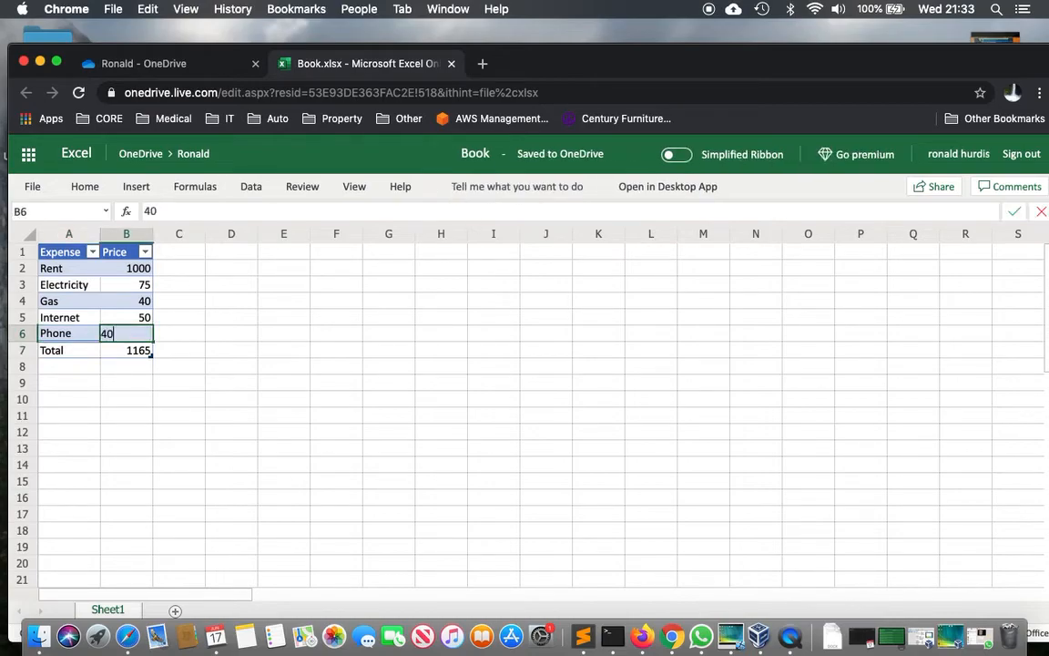
key("Return")
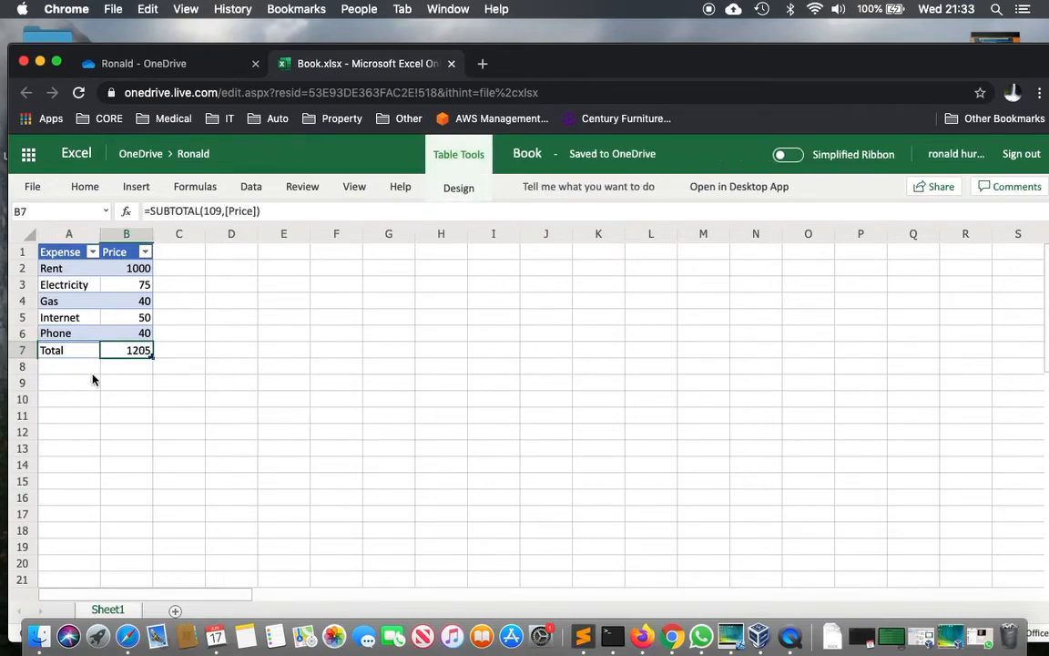
left_click(130, 387)
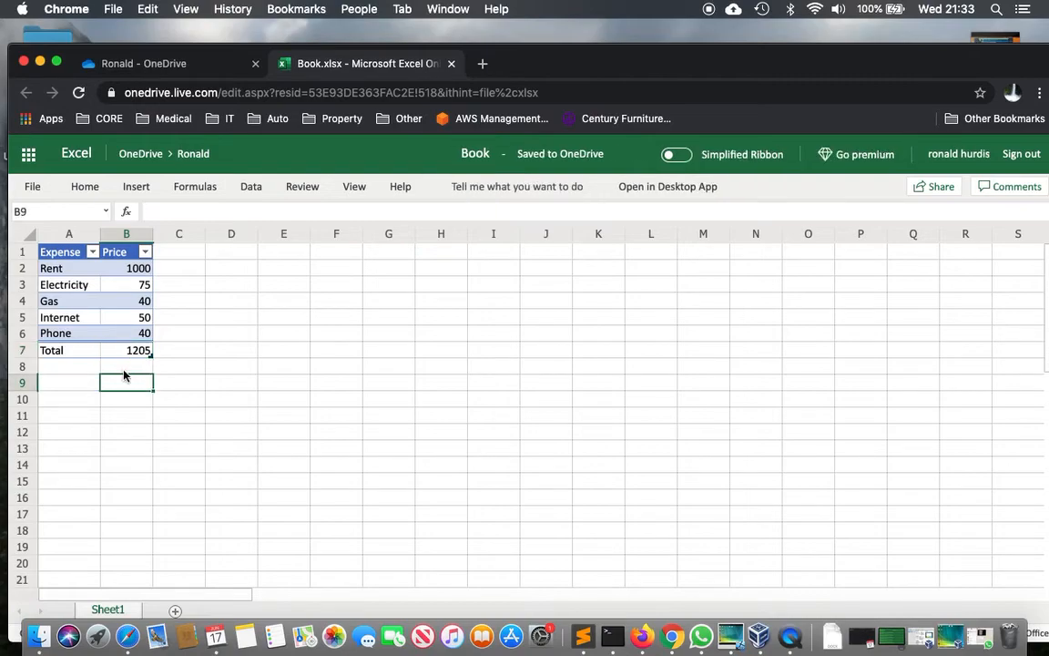